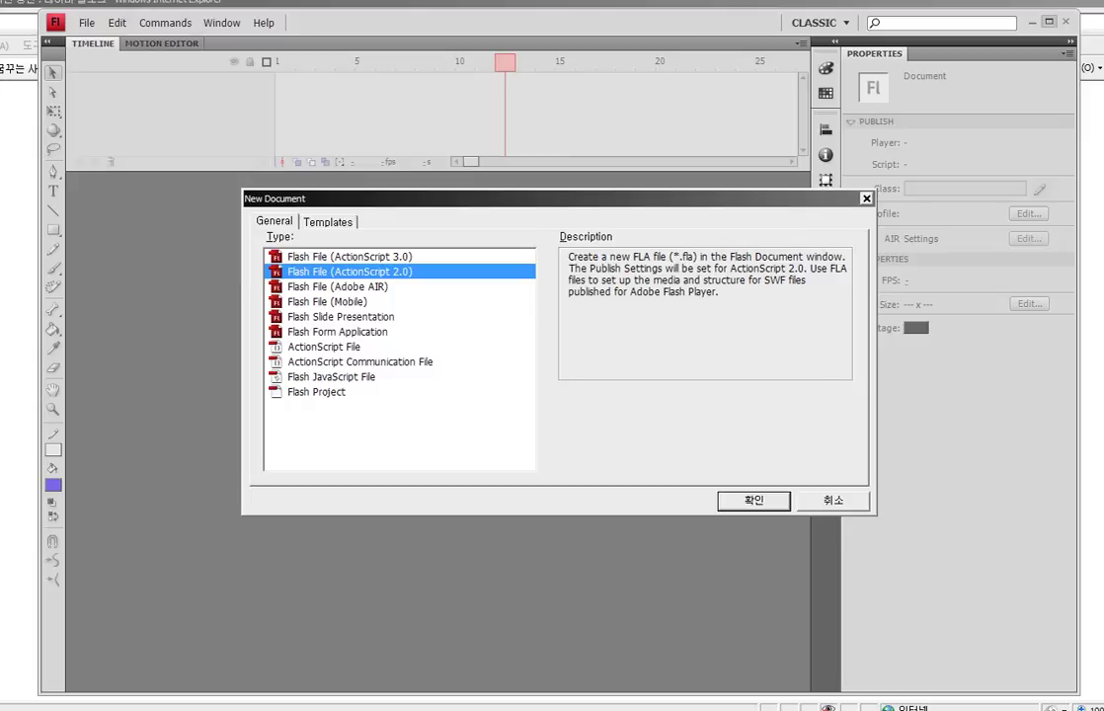
Create a new Flash file that uses ActionScript 2.0
key(Return)
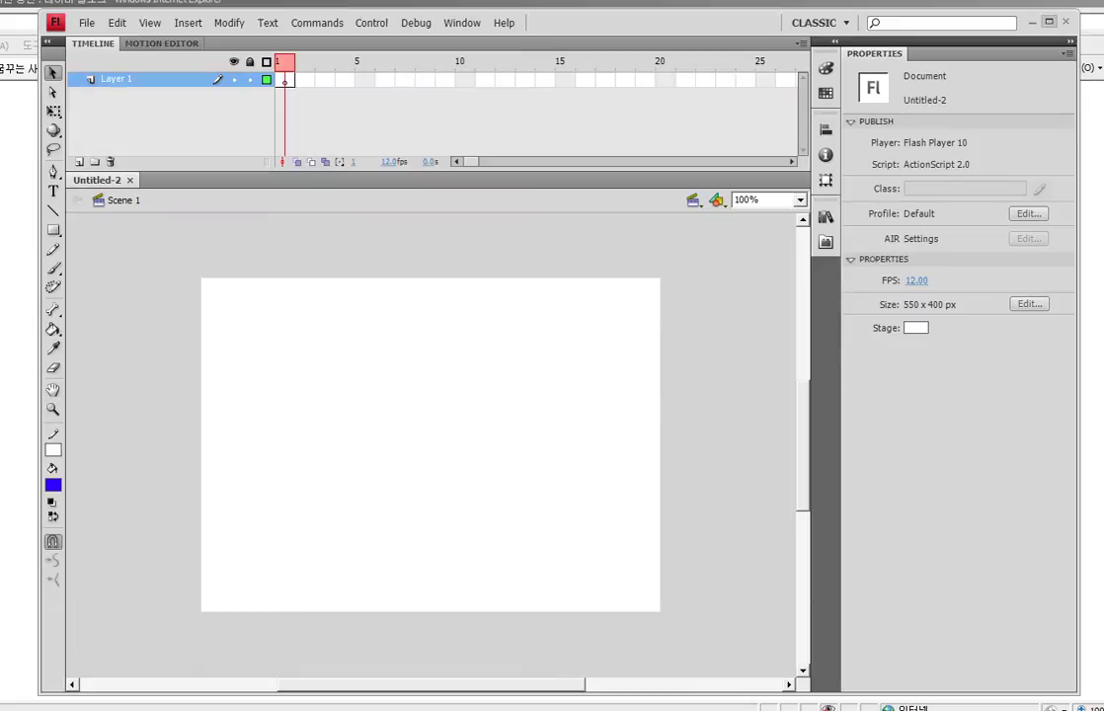
mouse_move(1043, 322)
mouse_down()
mouse_move(1041, 281)
mouse_move(1052, 327)
mouse_move(1006, 305)
mouse_move(1057, 314)
mouse_up()
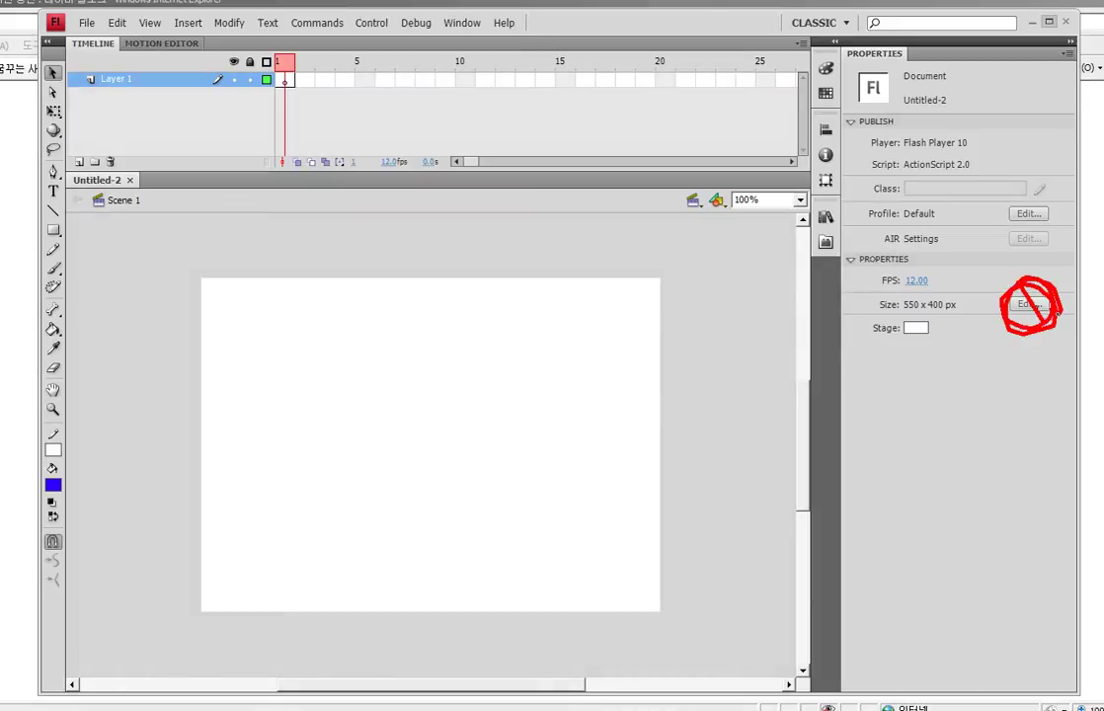
key(Escape)
Set the document dimensions to 600 x 300 px and its background color to light cyan
click(1029, 303)
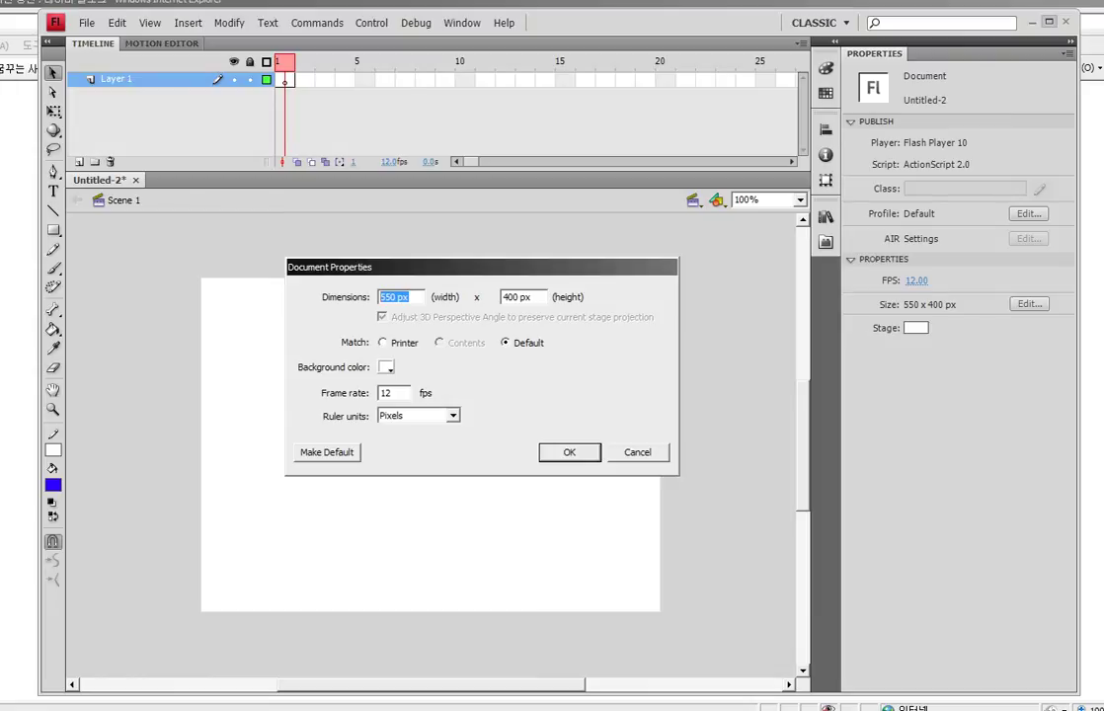
text(600)
key(Tab)
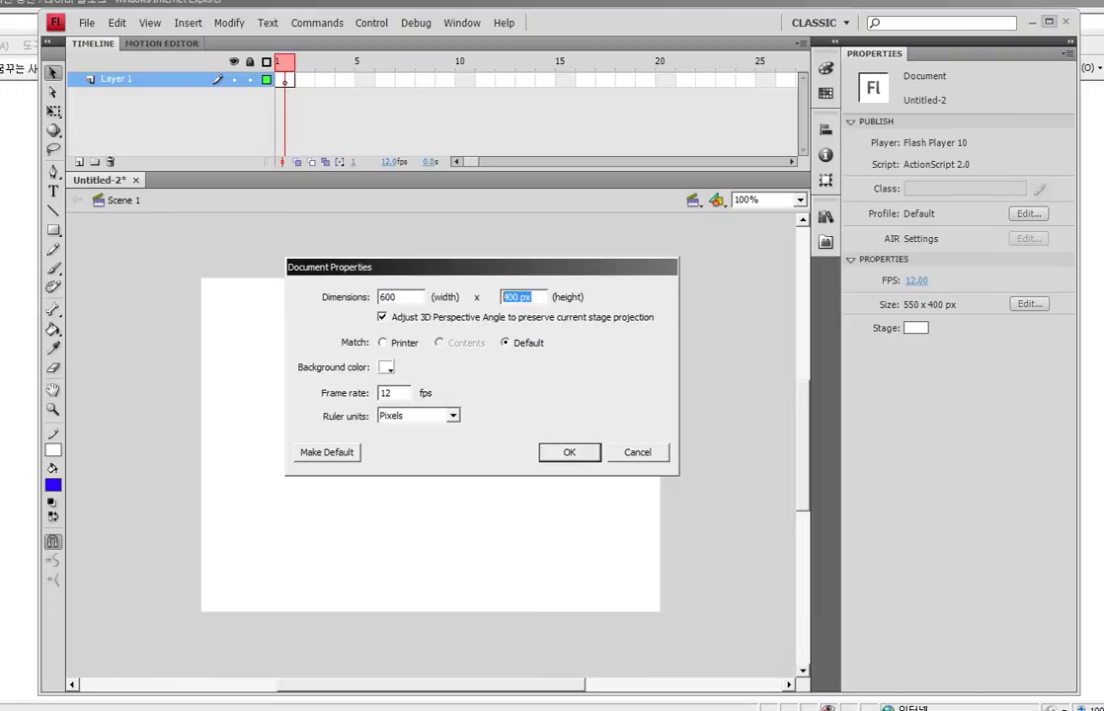
text(300)
click(386, 368)
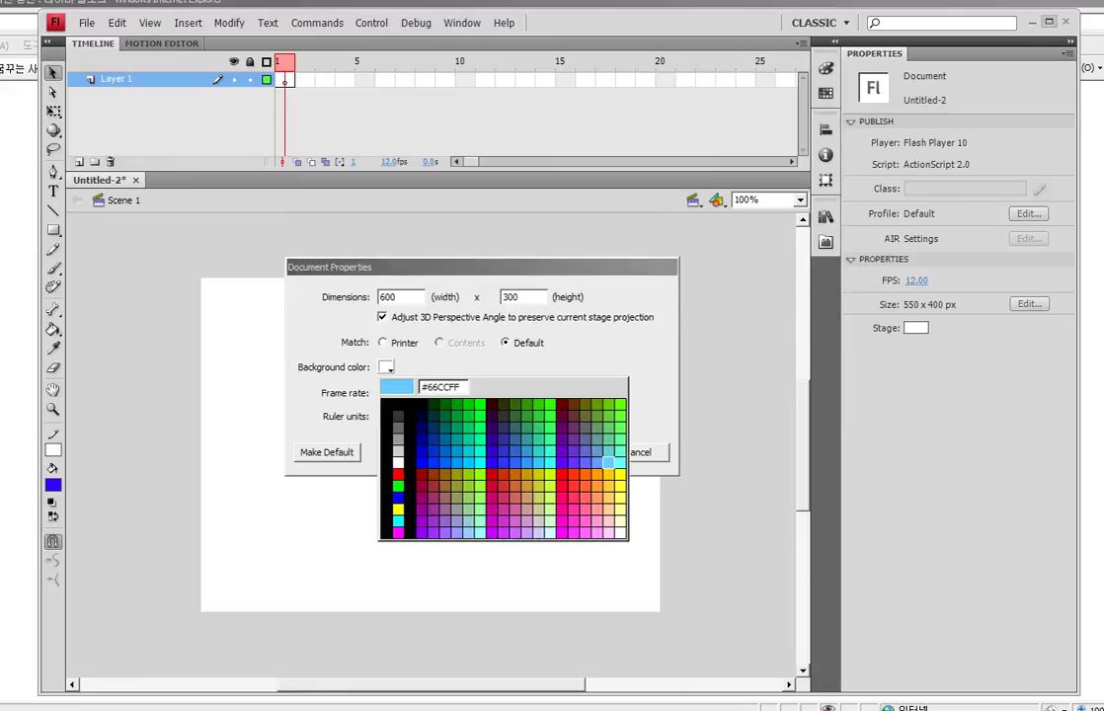
click(620, 461)
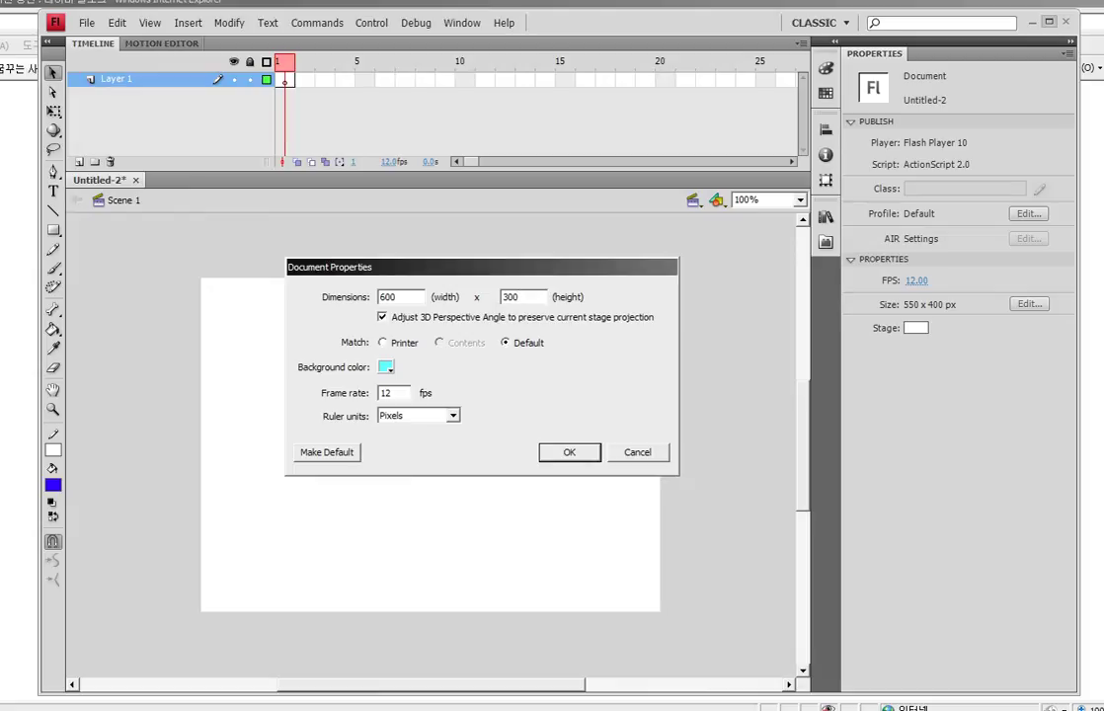
key(Return)
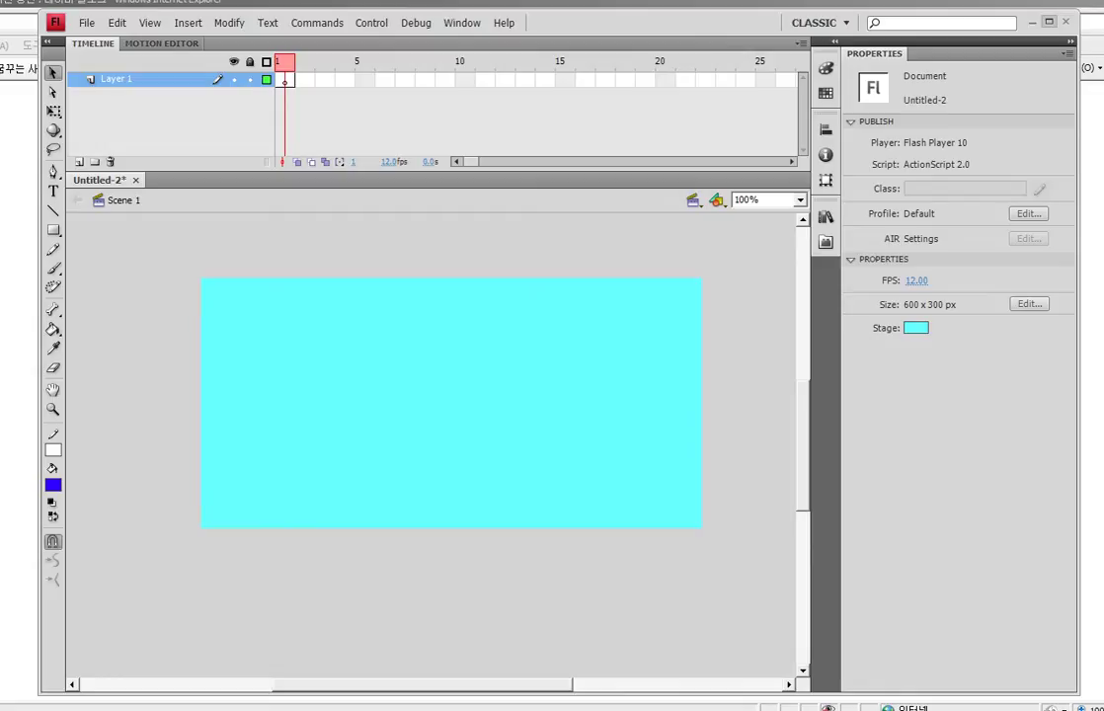
Set the Text tool's color to dark blue and its size to 40 pt
key(t)
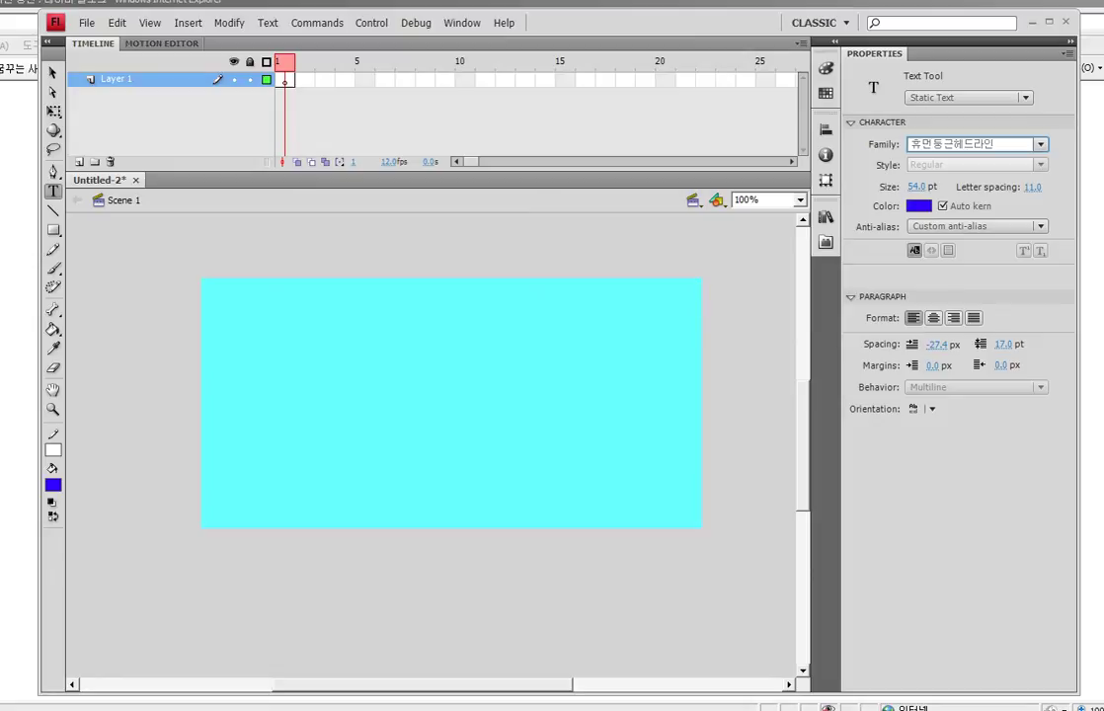
click(919, 205)
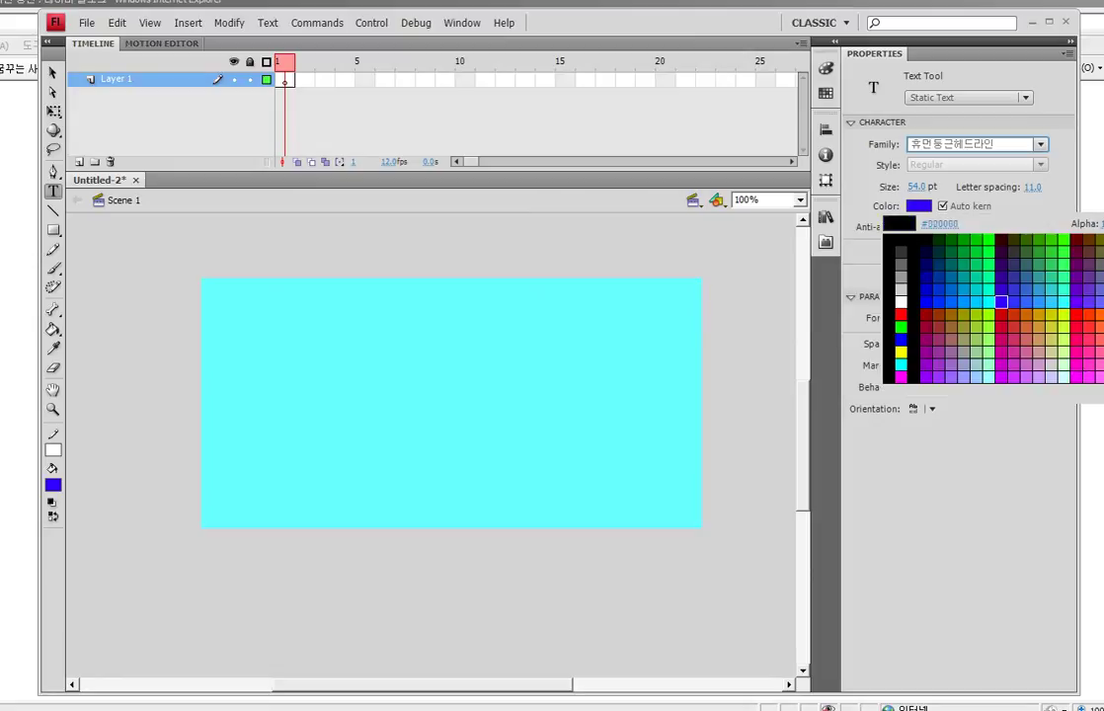
click(926, 277)
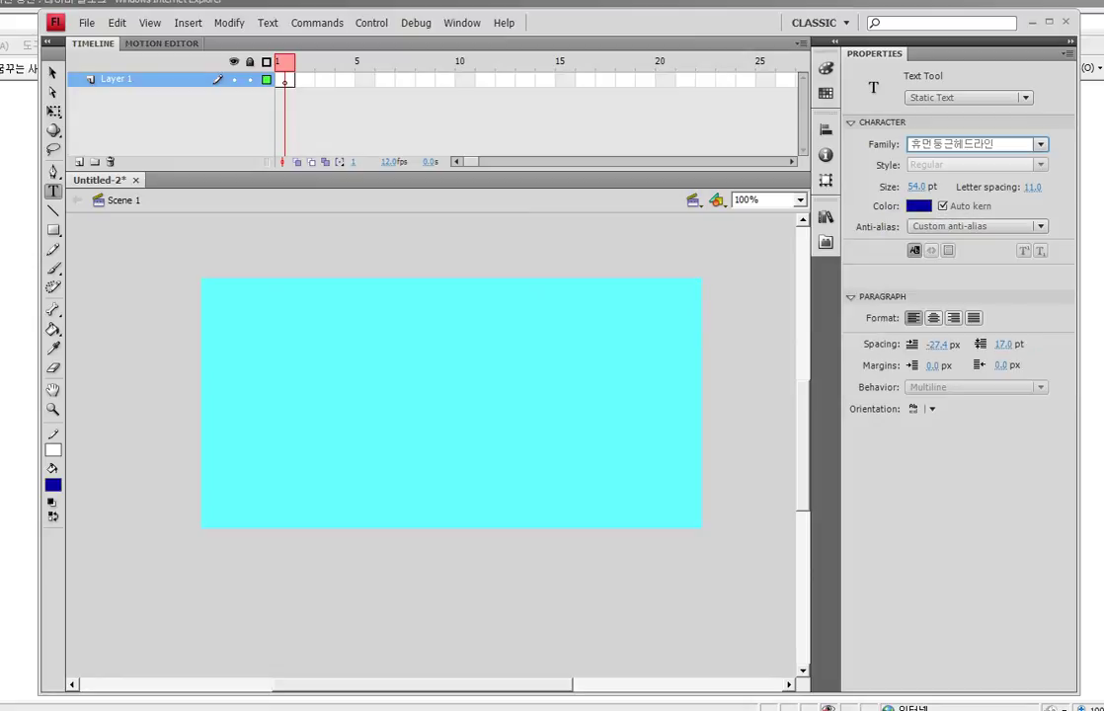
click(916, 187)
text(40)
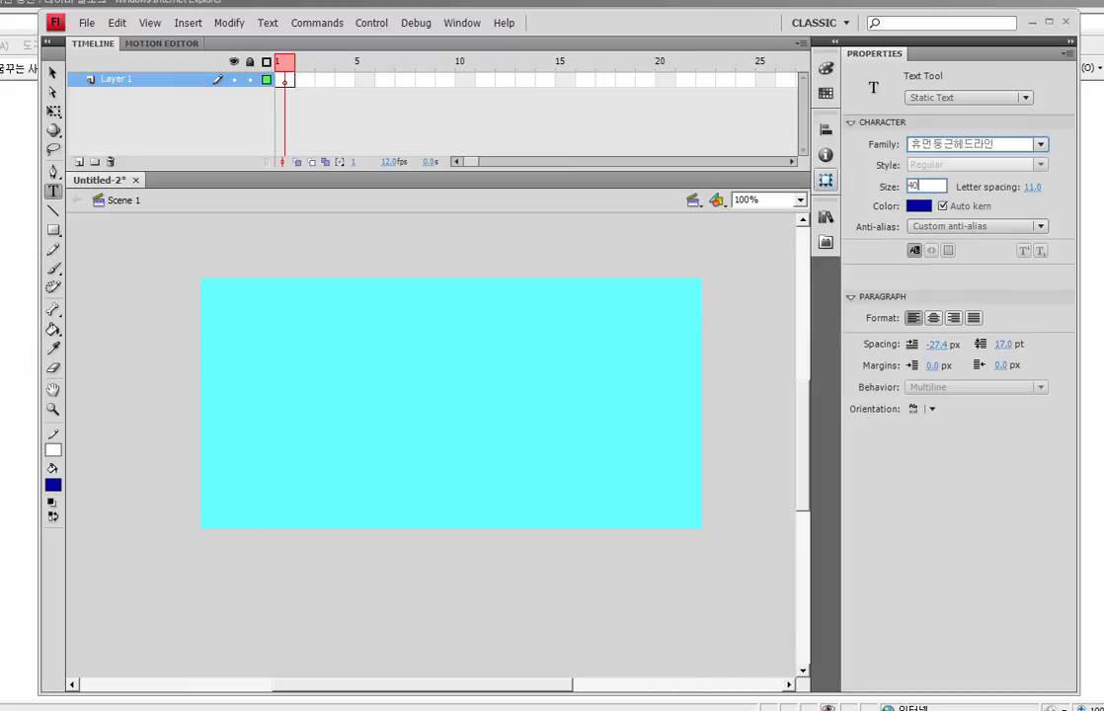
key(Return)
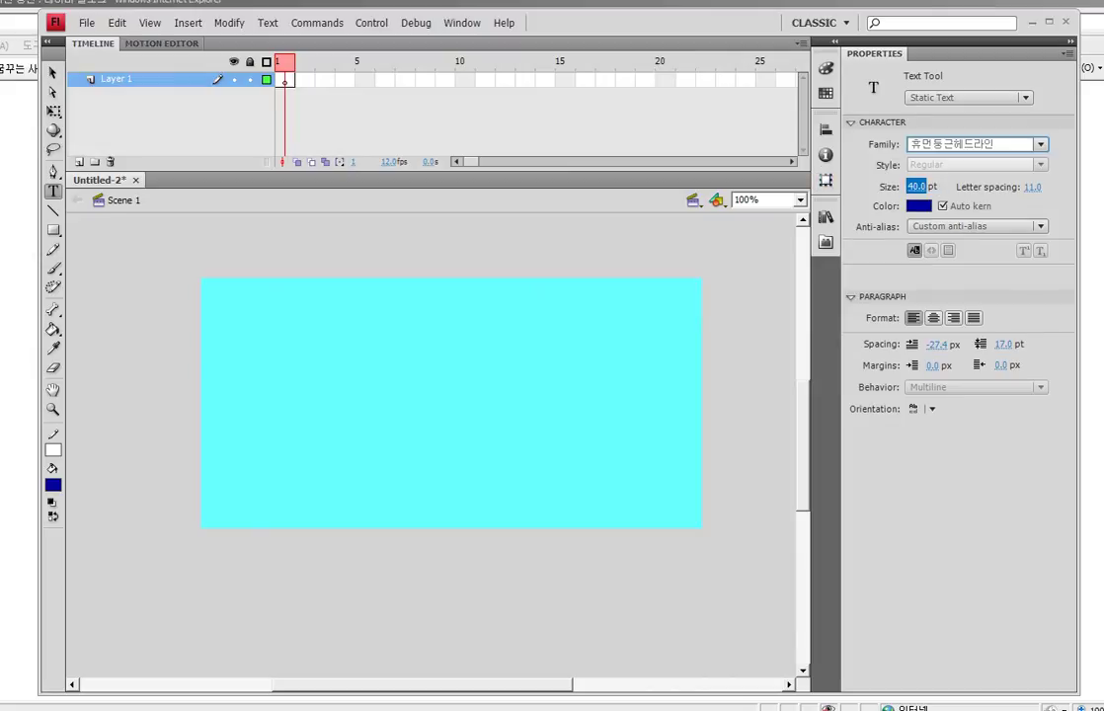
mouse_move(916, 334)
mouse_down()
mouse_move(876, 318)
mouse_move(983, 294)
mouse_move(1024, 324)
mouse_move(918, 335)
mouse_up()
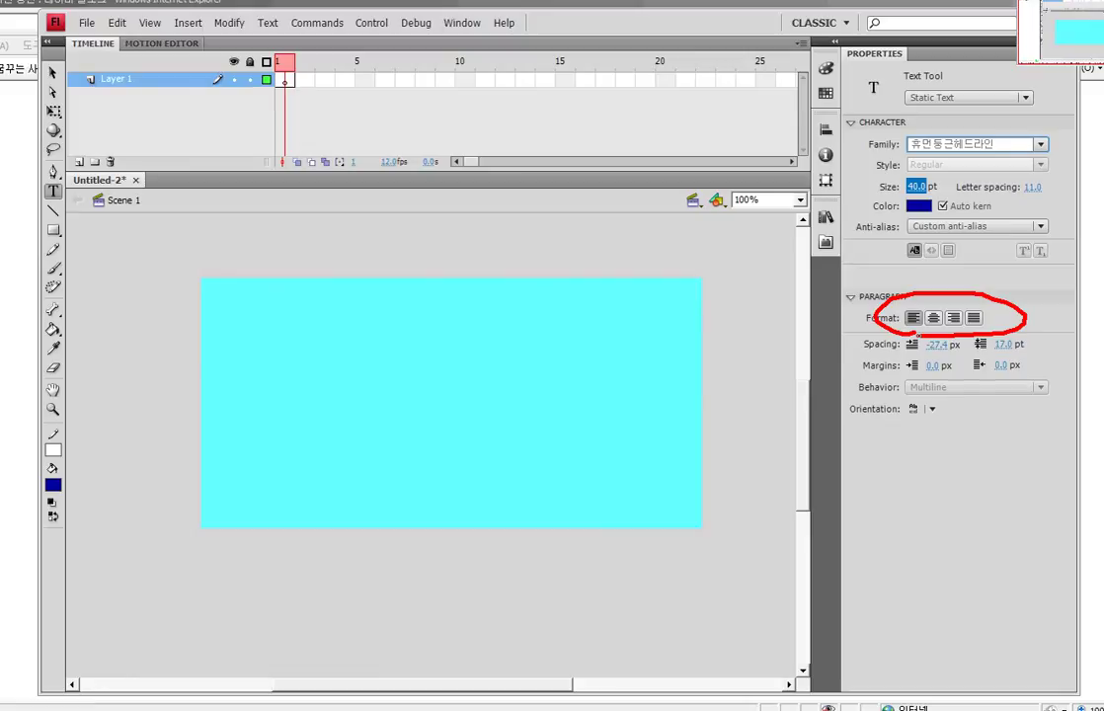
key(Escape)
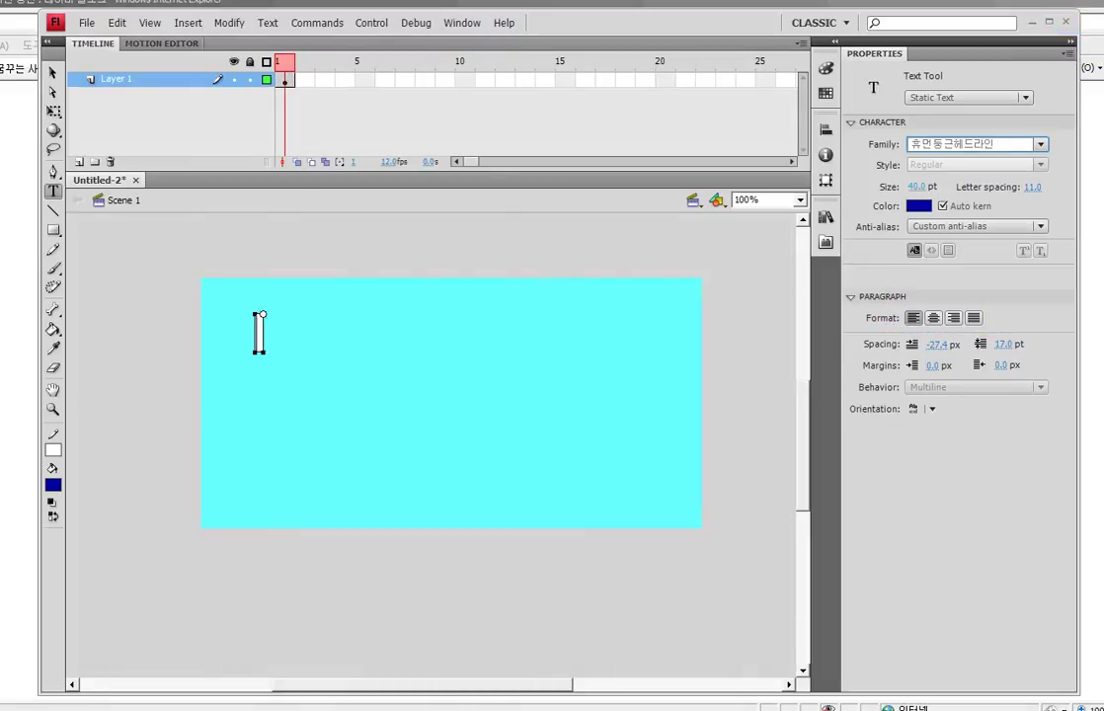
Add static text near the stage's upper-left corner reading "플래시 수업" with "첫째 날 입니다~" on a second line
click(258, 326)
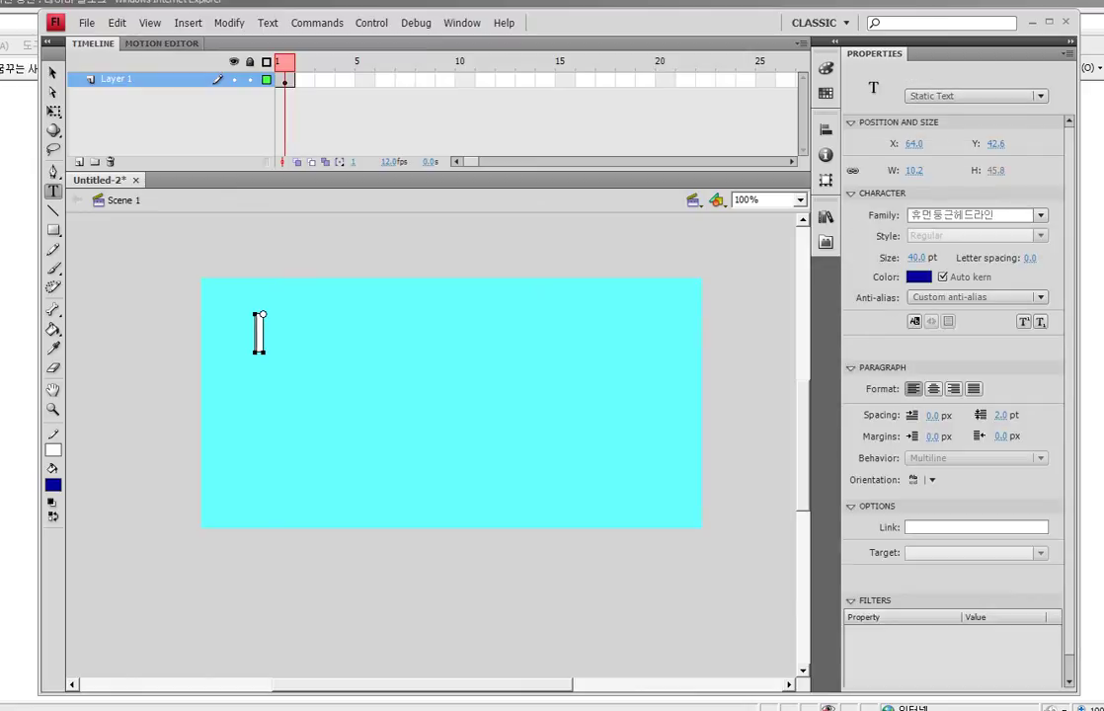
text(플래시)
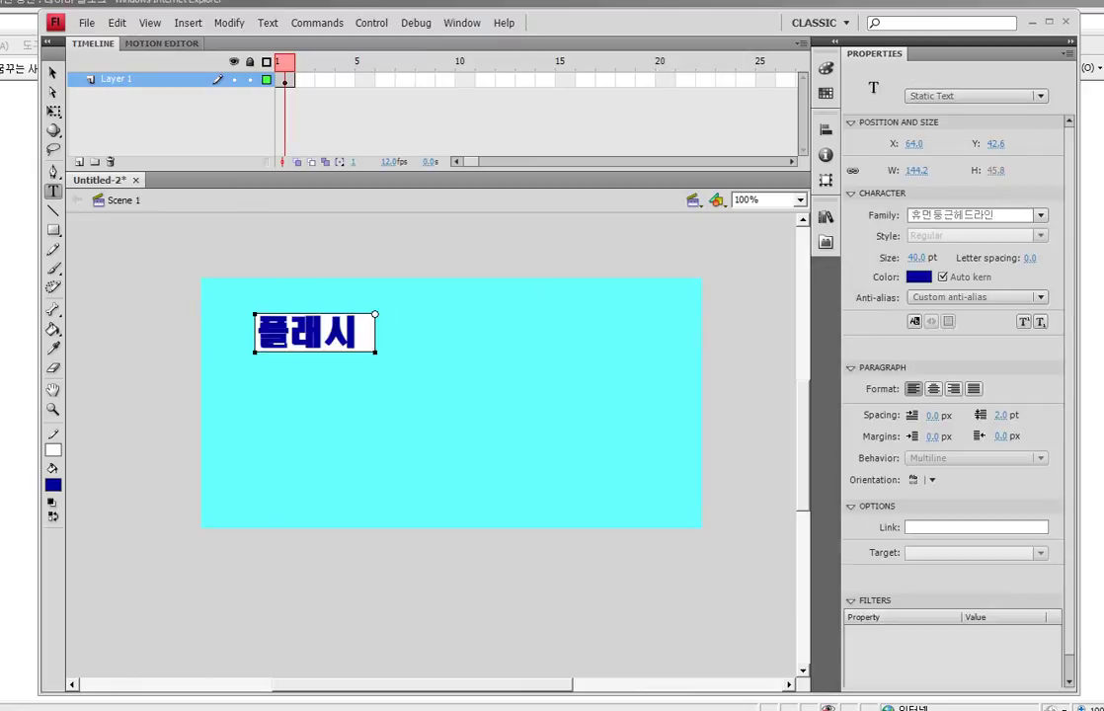
text( 수업)
key(Return)
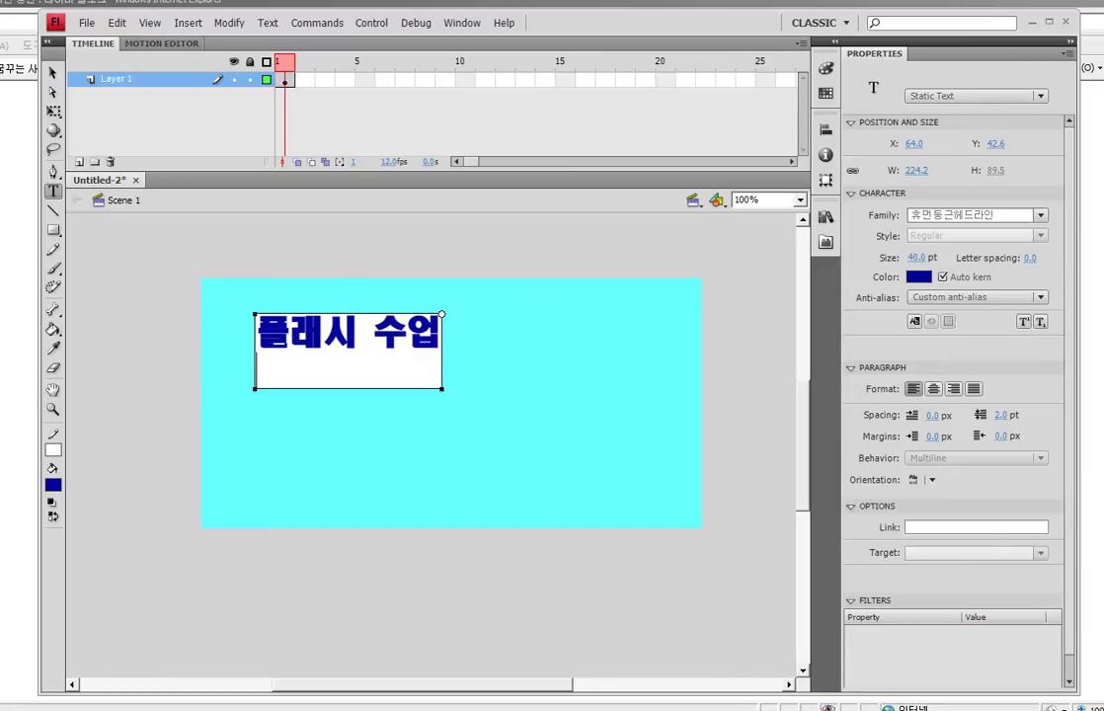
text(첫째 날 입니다)
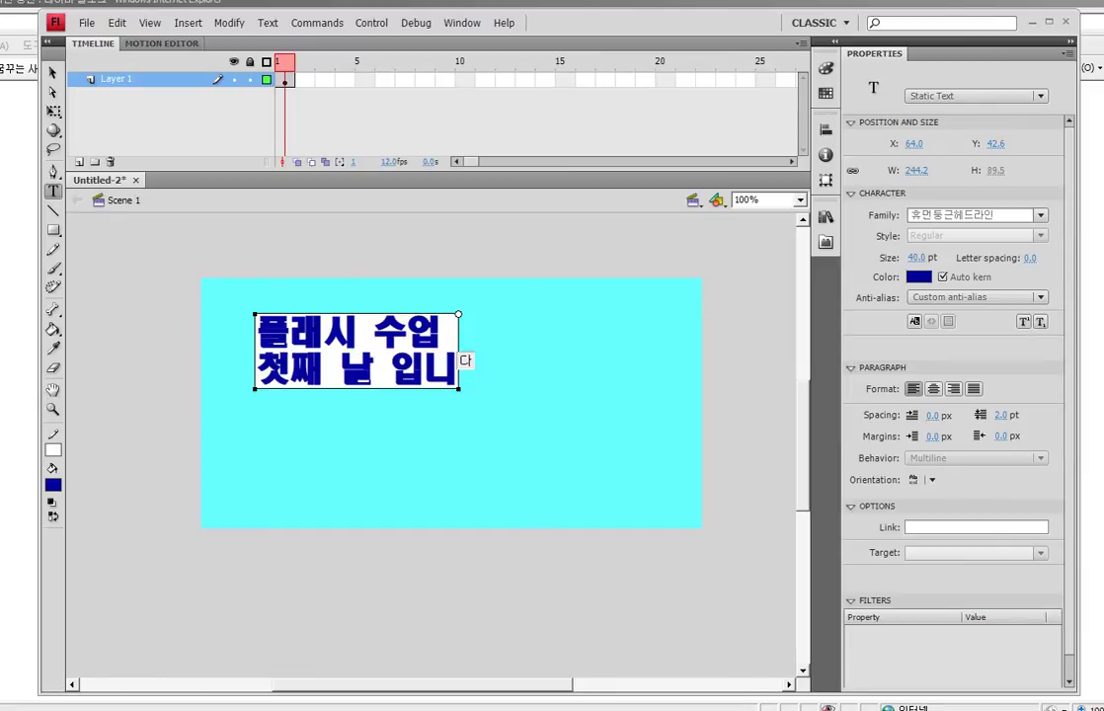
text(~)
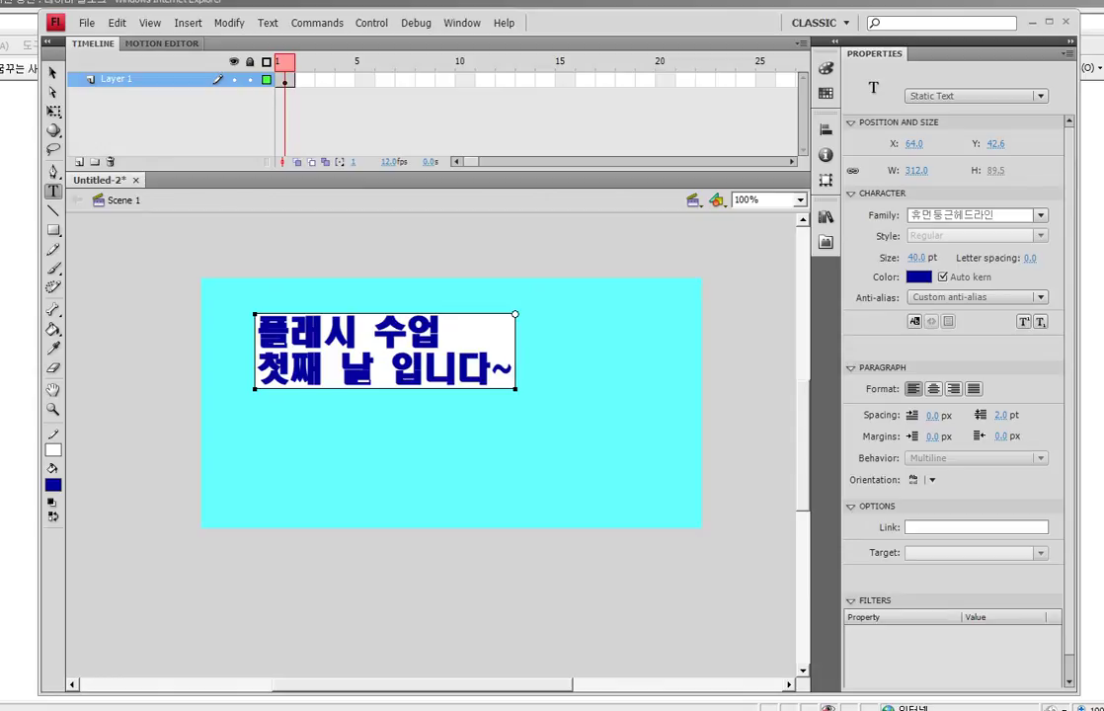
Finish editing the text, keep its block selected, and review the available text orientations
click(931, 480)
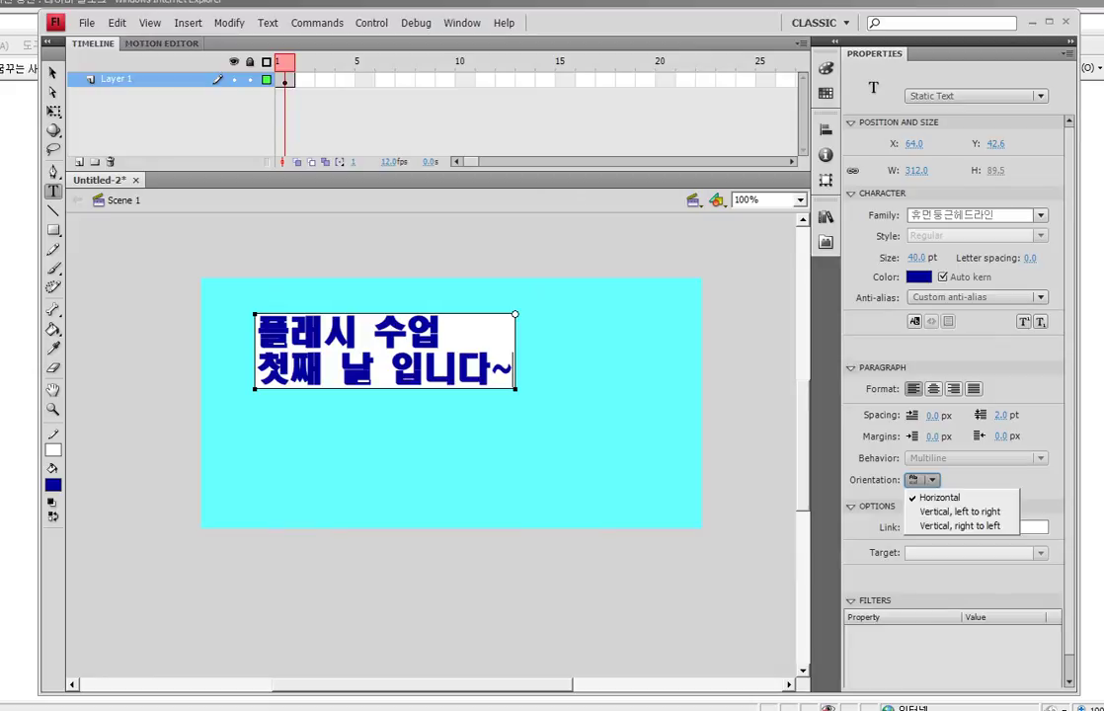
key(Escape)
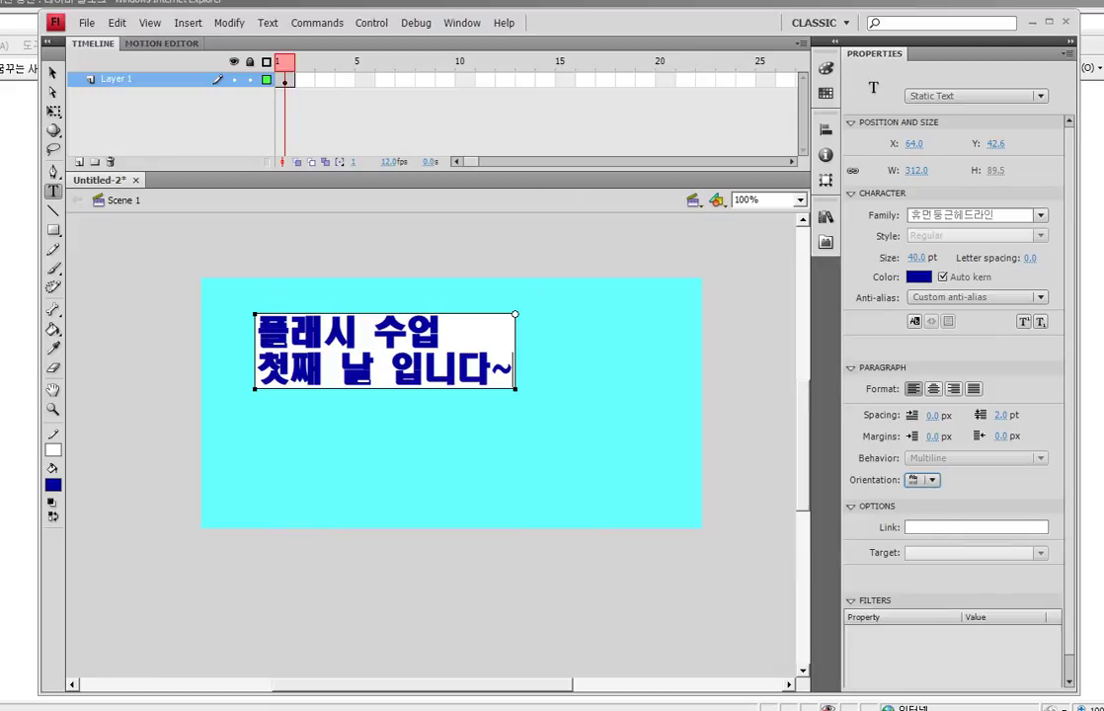
click(932, 480)
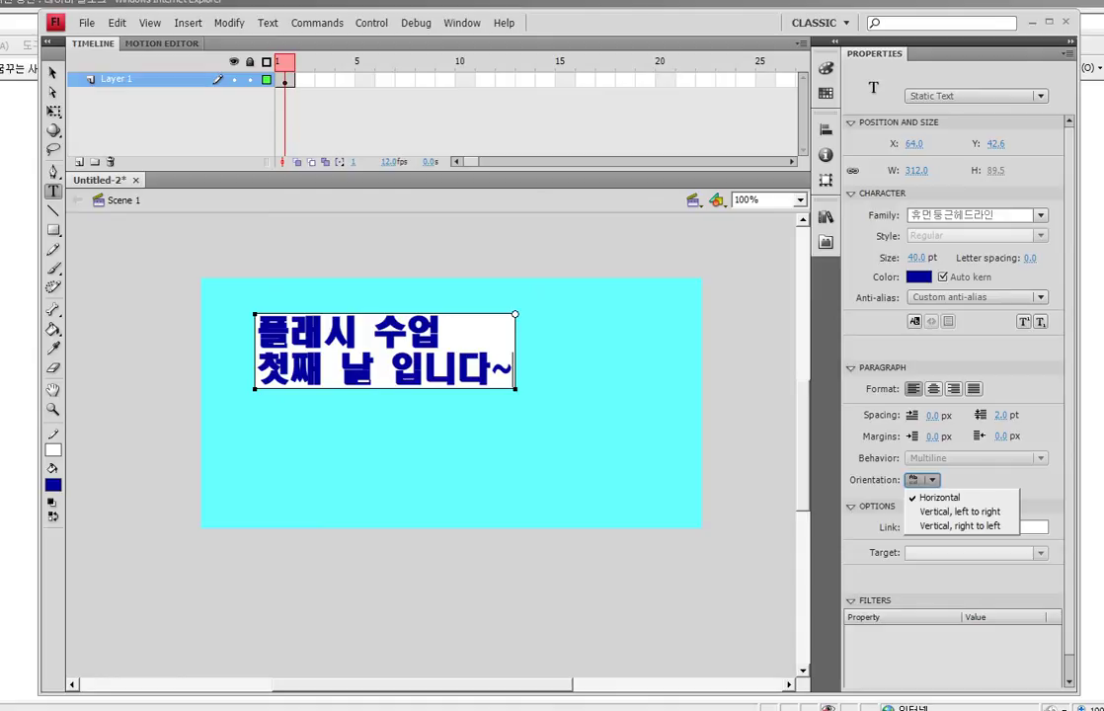
click(53, 72)
click(923, 480)
key(Escape)
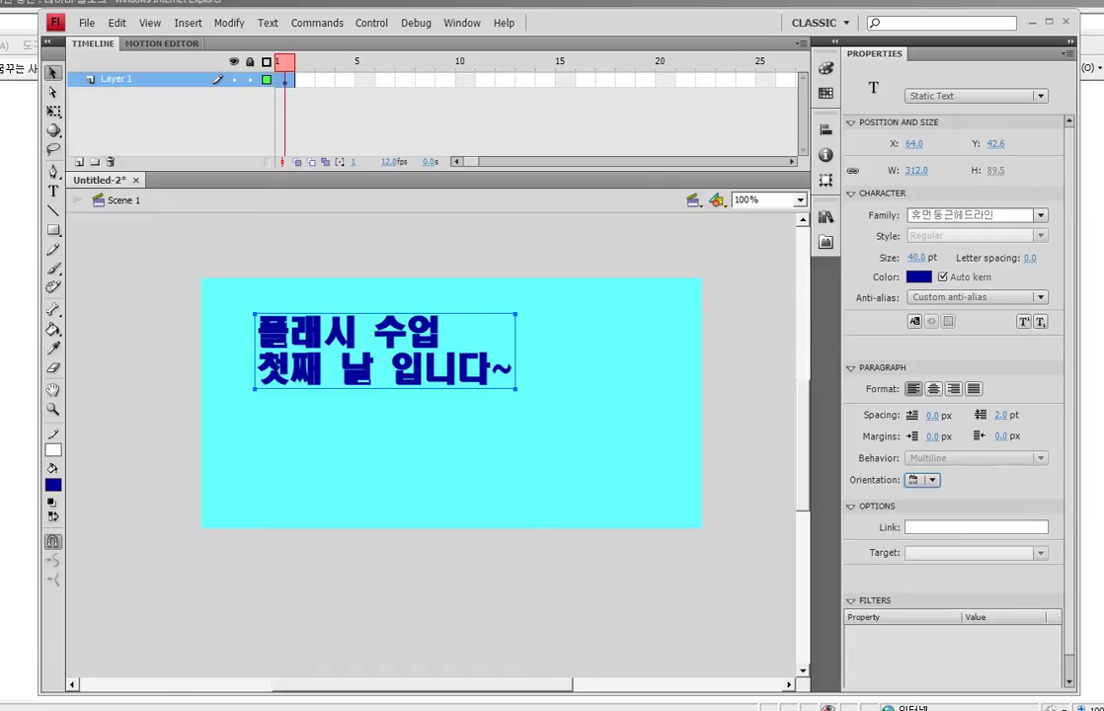
click(931, 480)
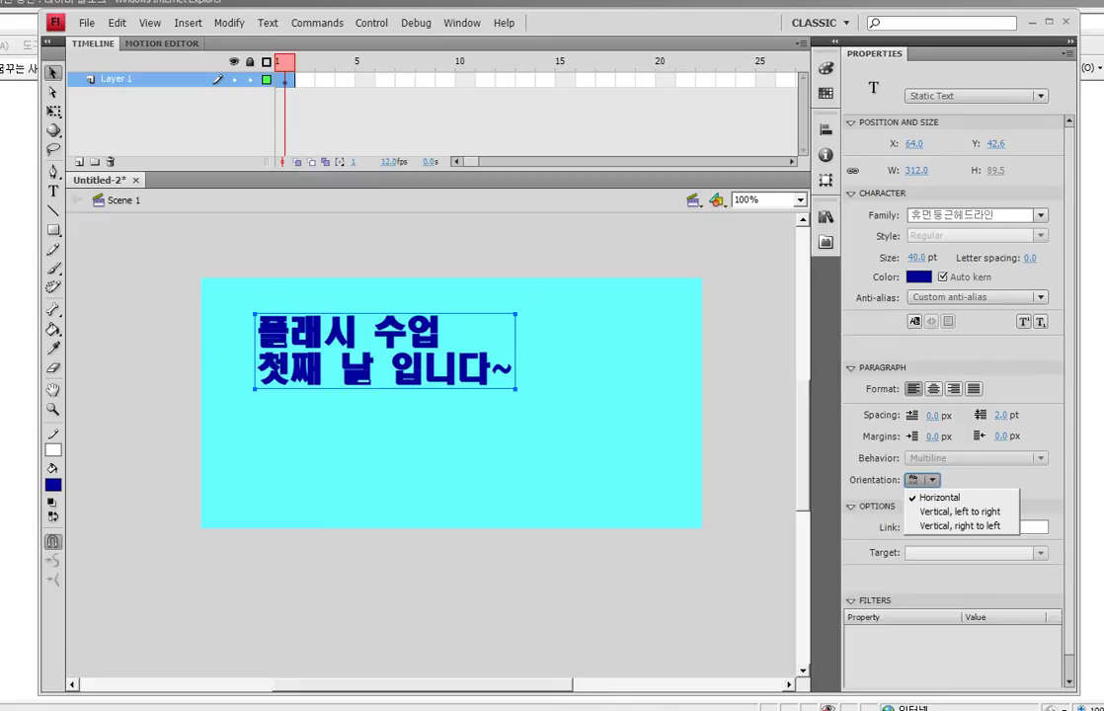
Review the thickness and sharpness settings of the text block's custom anti-aliasing
click(976, 297)
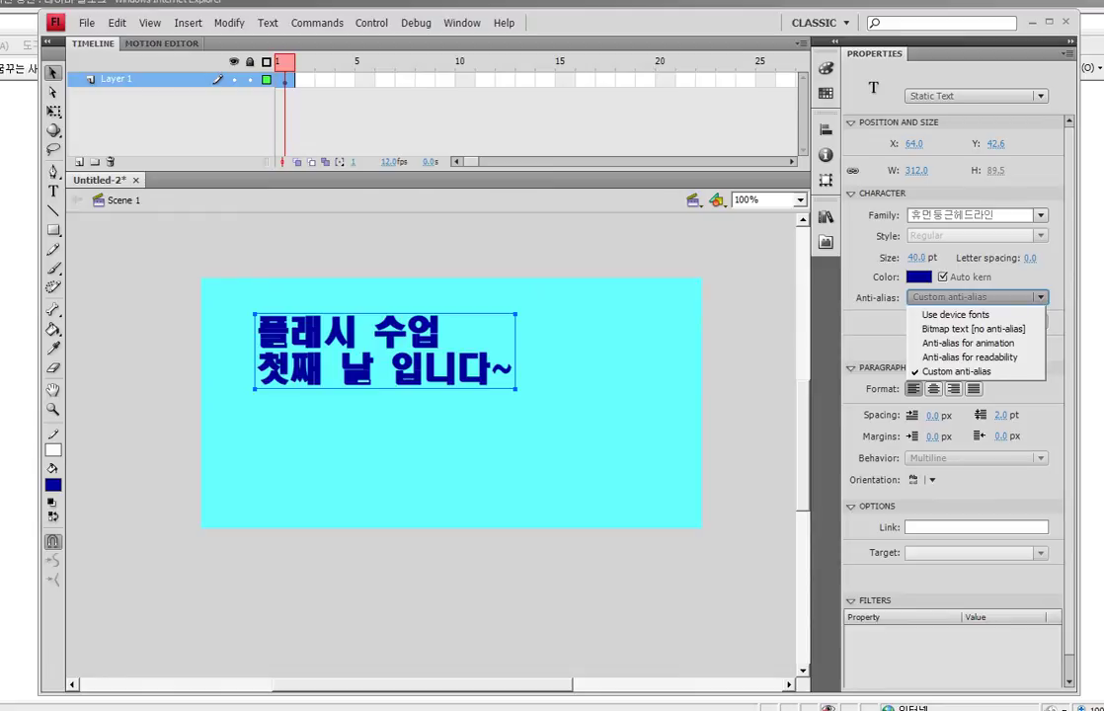
click(956, 371)
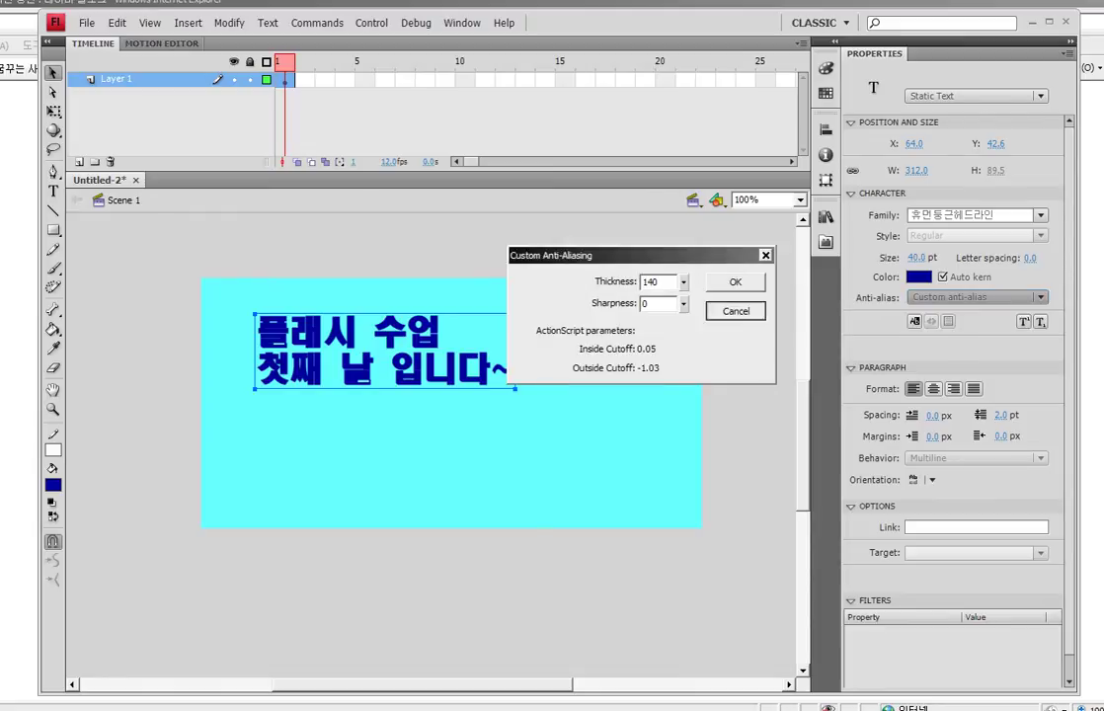
key(Return)
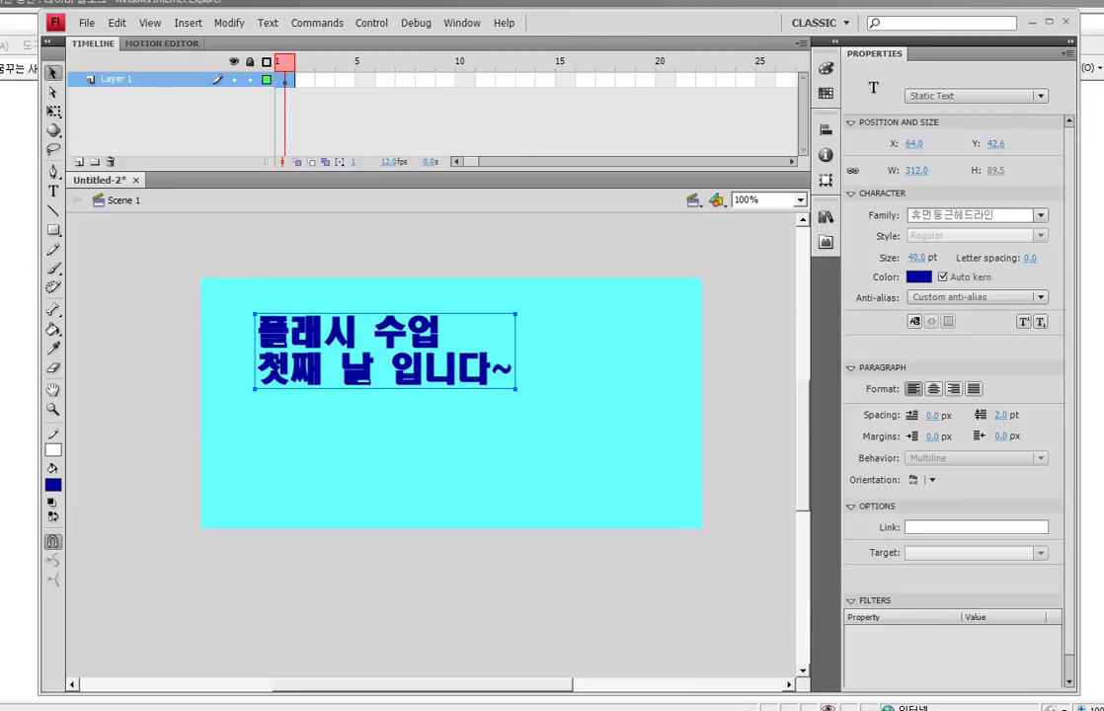
mouse_move(902, 111)
mouse_down()
mouse_move(880, 107)
mouse_move(905, 81)
mouse_move(981, 109)
mouse_move(956, 138)
mouse_up()
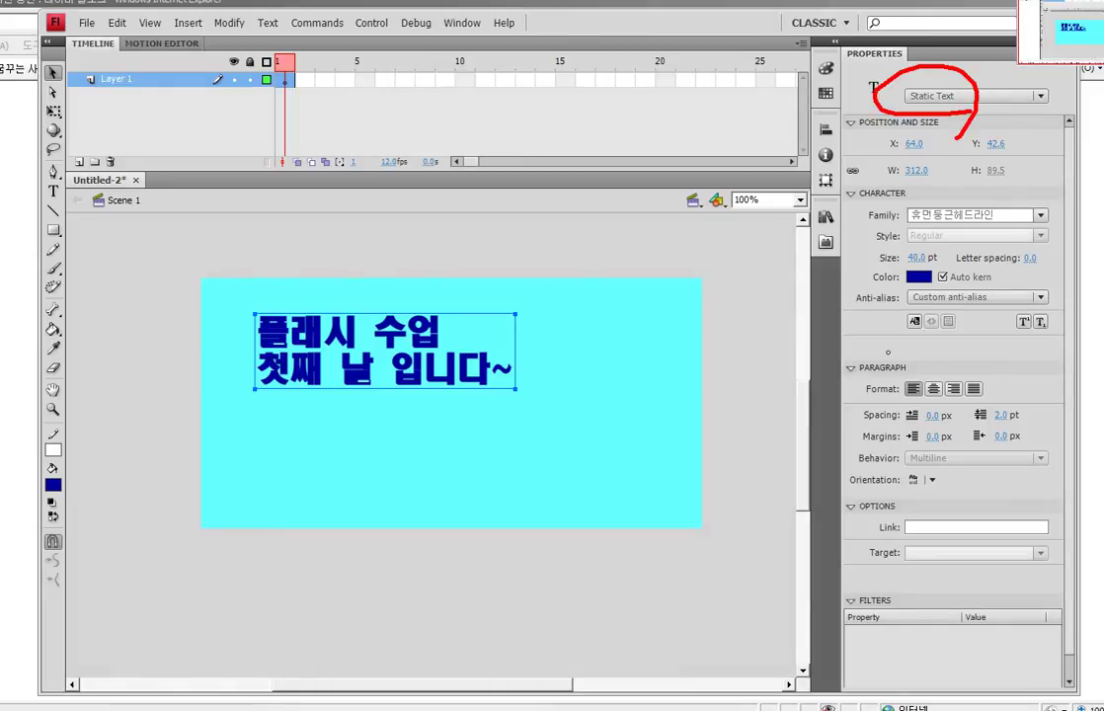
mouse_move(928, 494)
mouse_down()
mouse_move(911, 456)
mouse_move(946, 509)
mouse_up()
key(Escape)
click(932, 480)
click(931, 480)
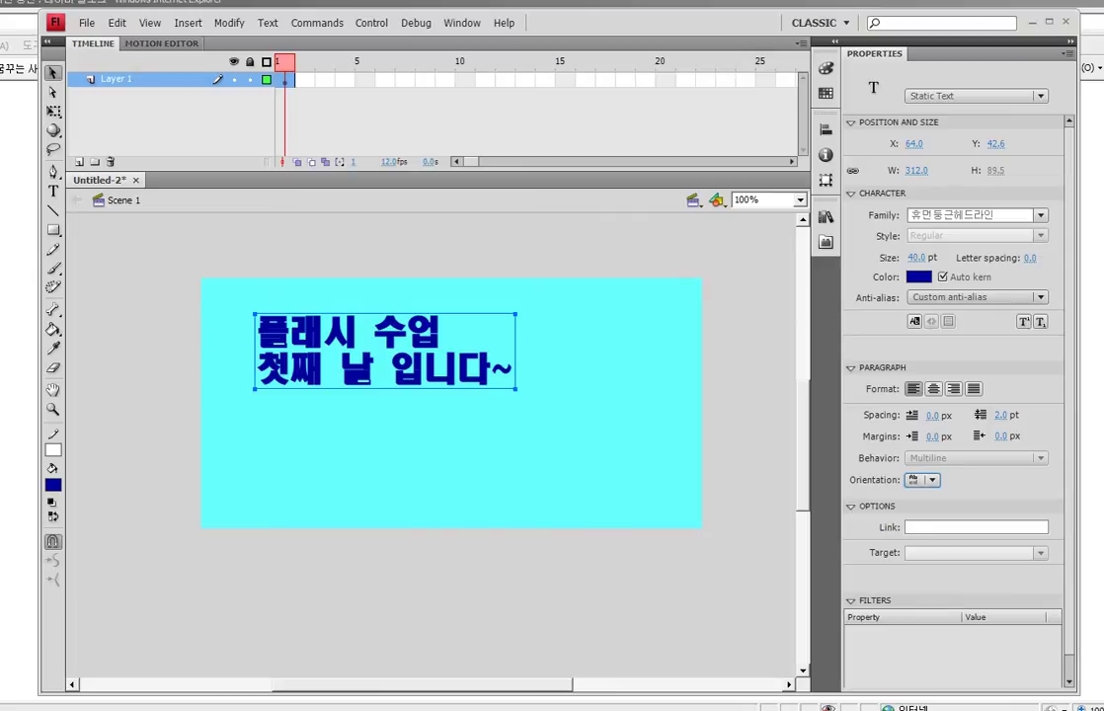
Choose custom anti-aliasing for the text block again and accept its current settings
mouse_move(940, 305)
mouse_down()
mouse_move(1001, 300)
mouse_move(920, 321)
mouse_move(934, 286)
mouse_move(991, 333)
mouse_up()
key(Escape)
click(978, 296)
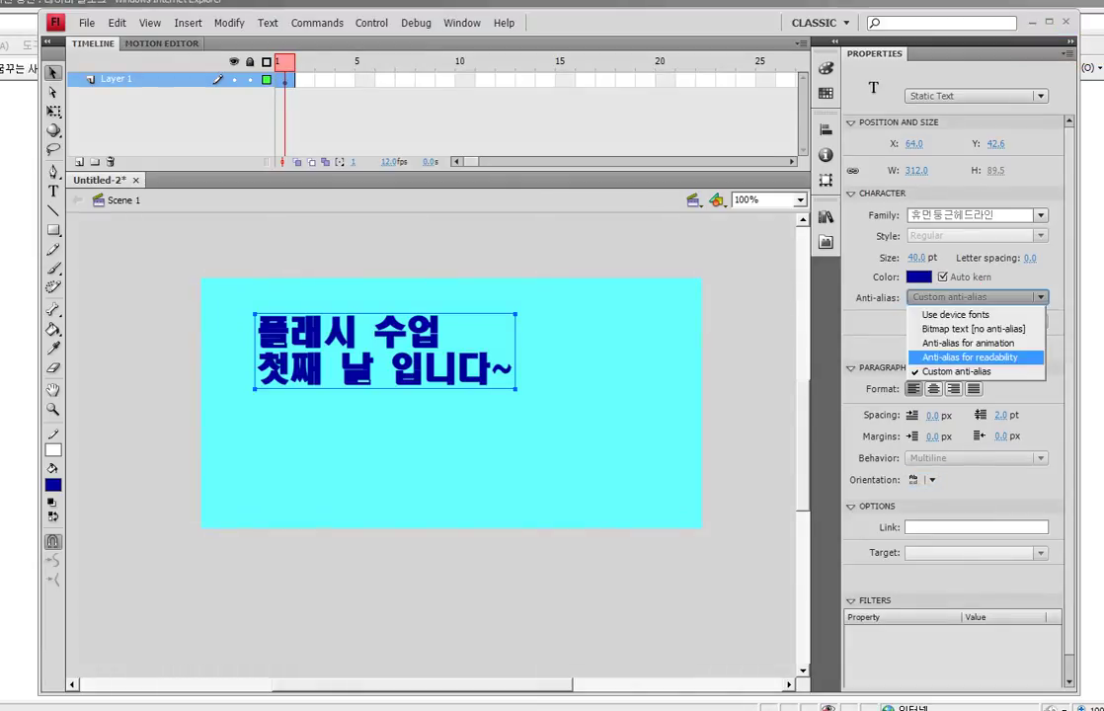
click(963, 372)
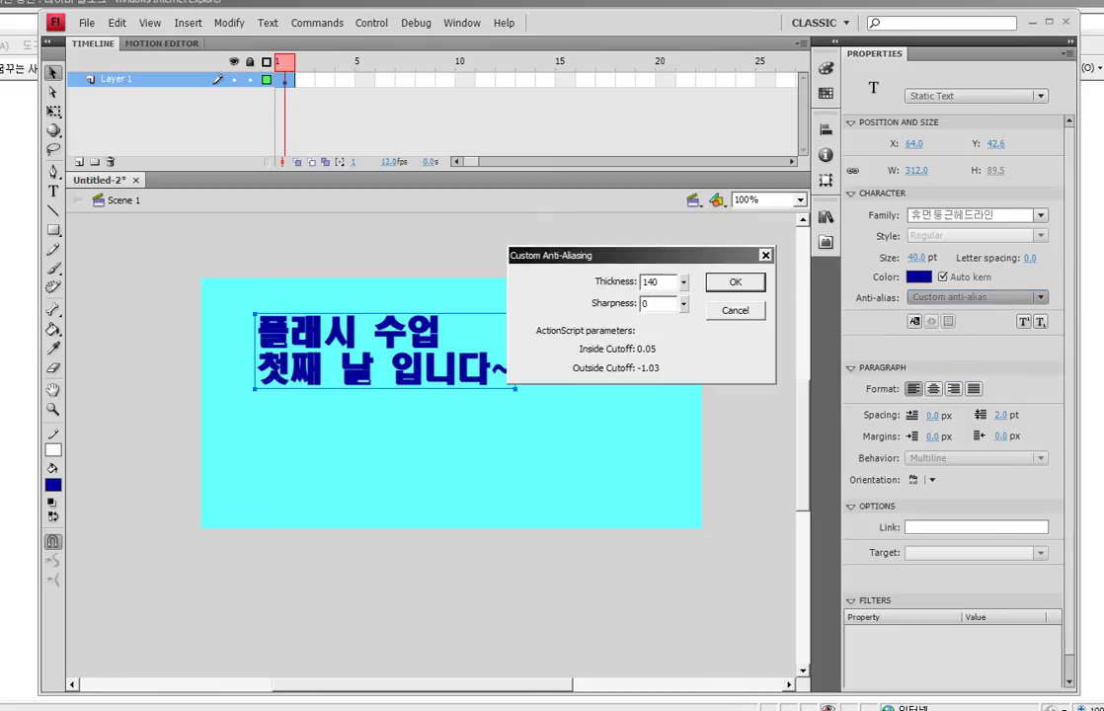
key(Return)
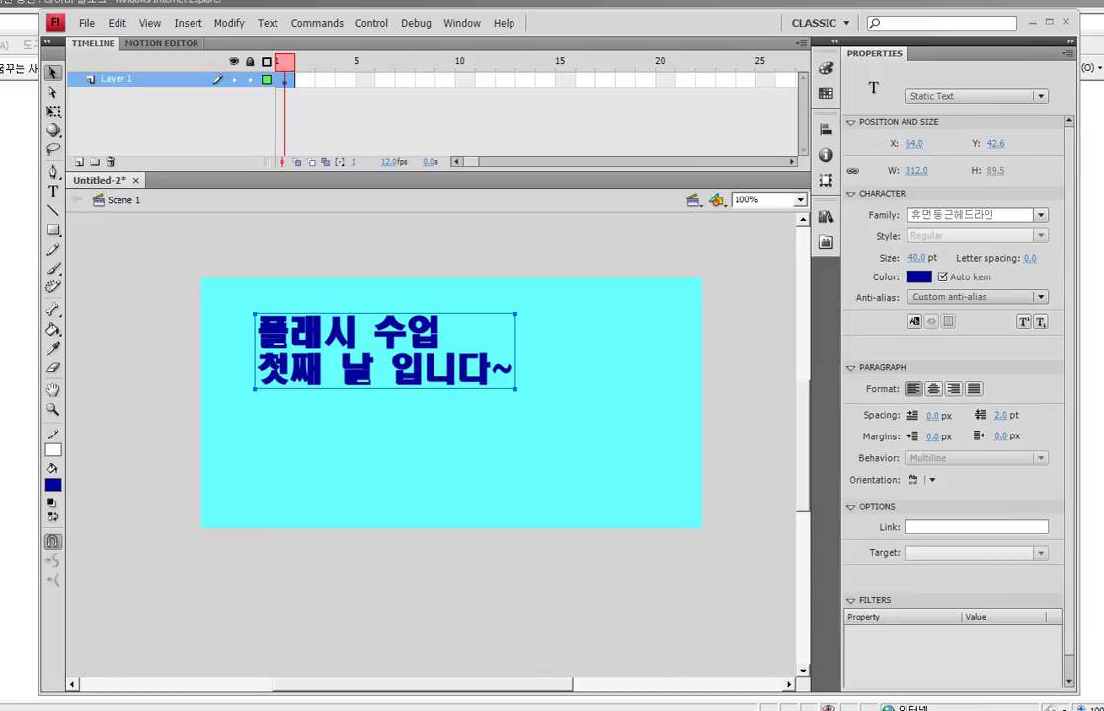
Set the thickness of the text block's custom anti-aliasing to 83 and accept the settings
click(978, 297)
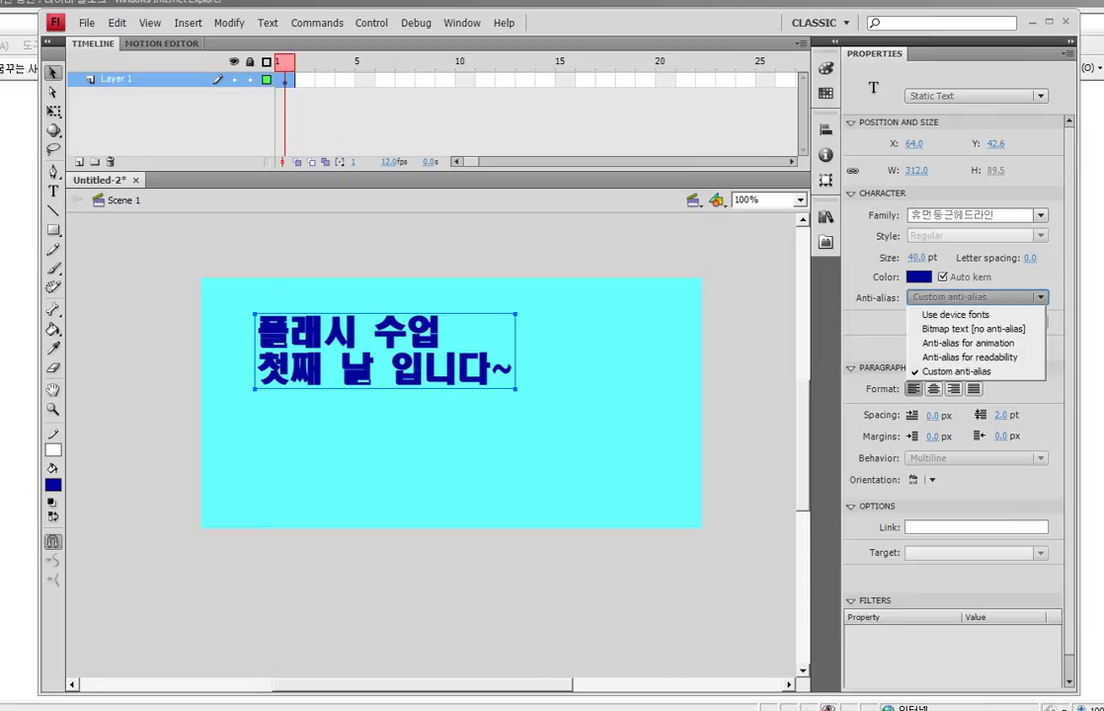
click(956, 371)
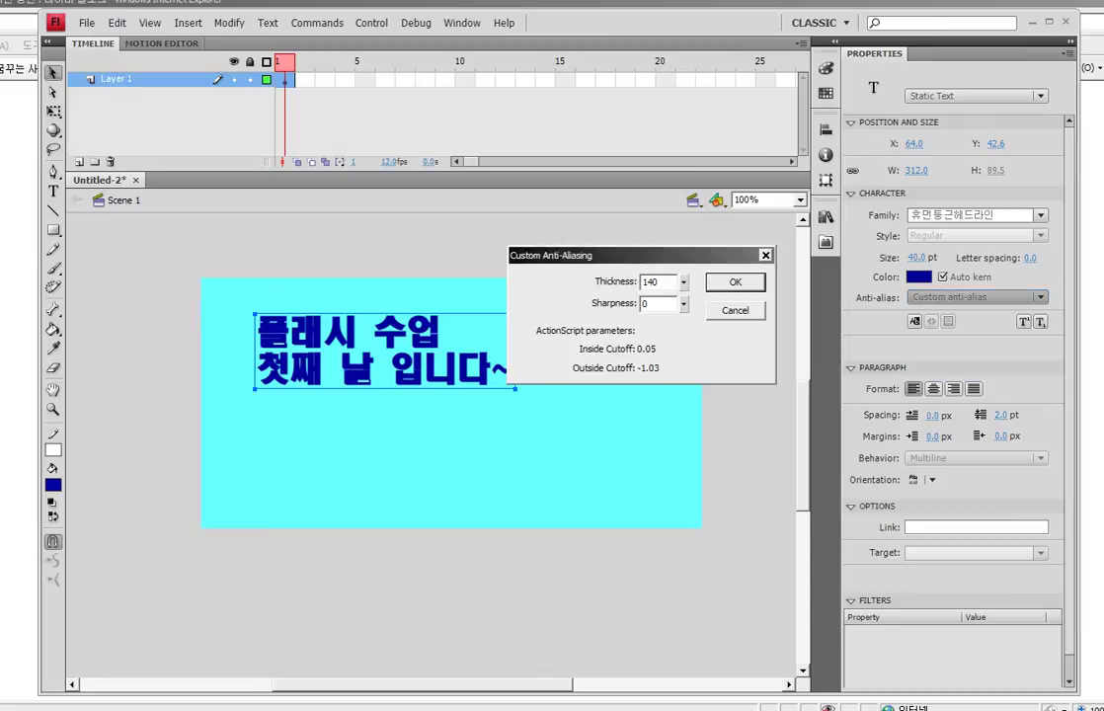
drag(638, 254, 829, 306)
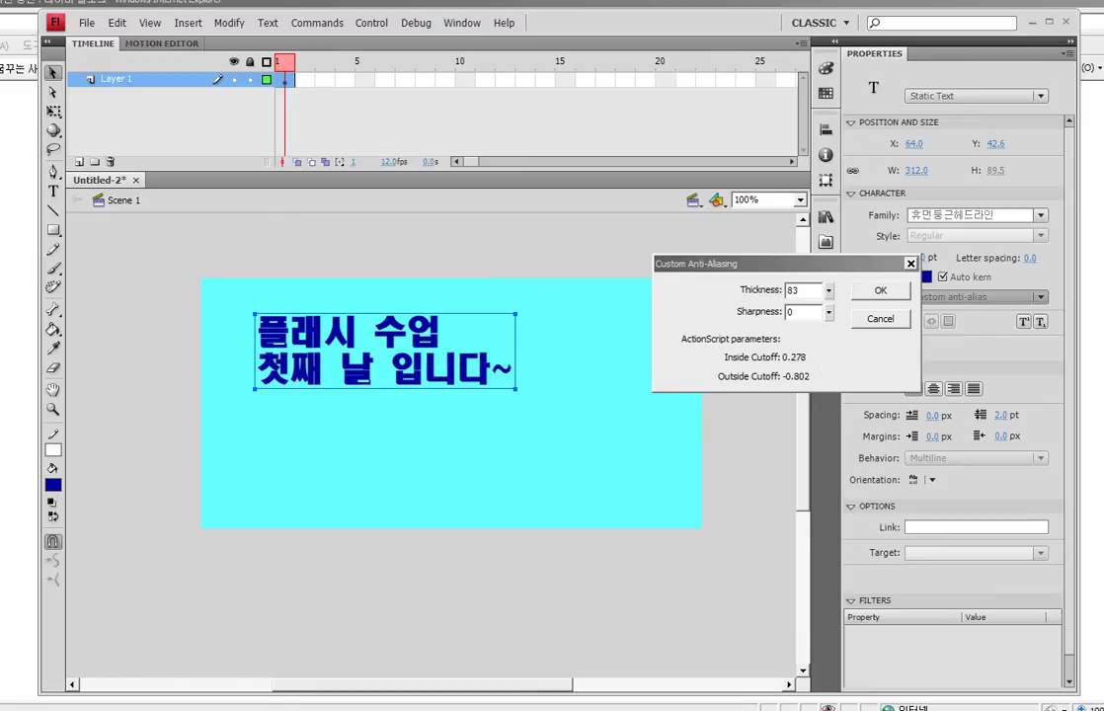
click(880, 290)
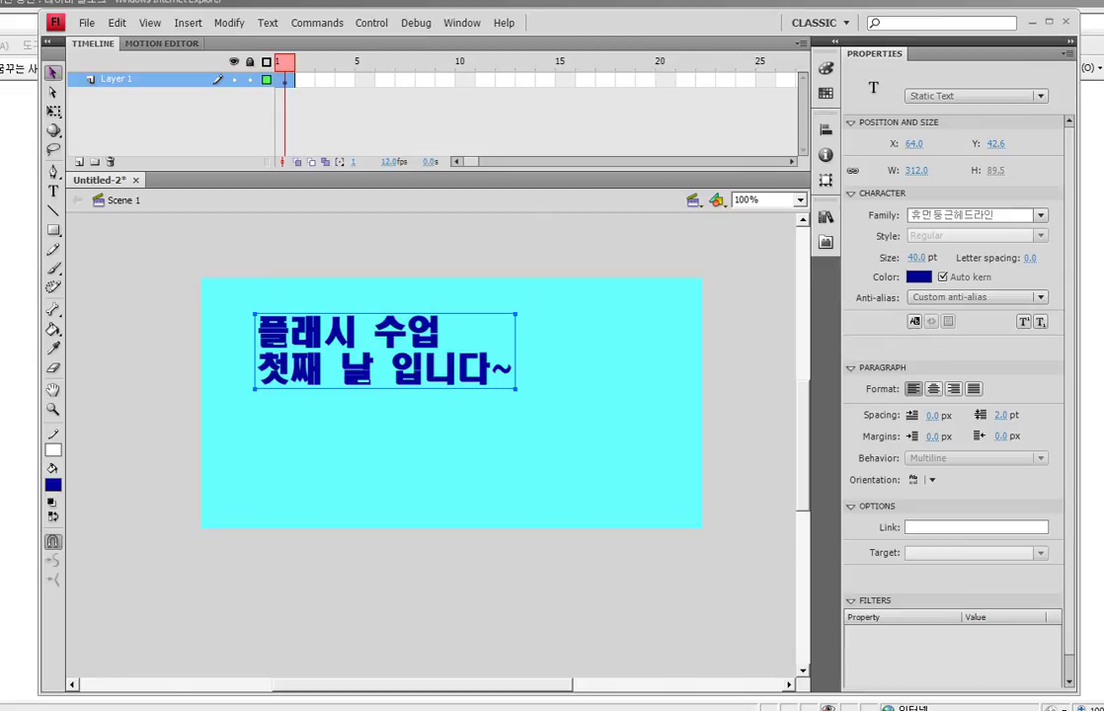
Move the text block nearer the stage's upper-left corner, to about X 36, Y 34, and enlarge its text to 64 pt
drag(346, 328, 506, 328)
drag(507, 329, 327, 322)
drag(328, 323, 294, 314)
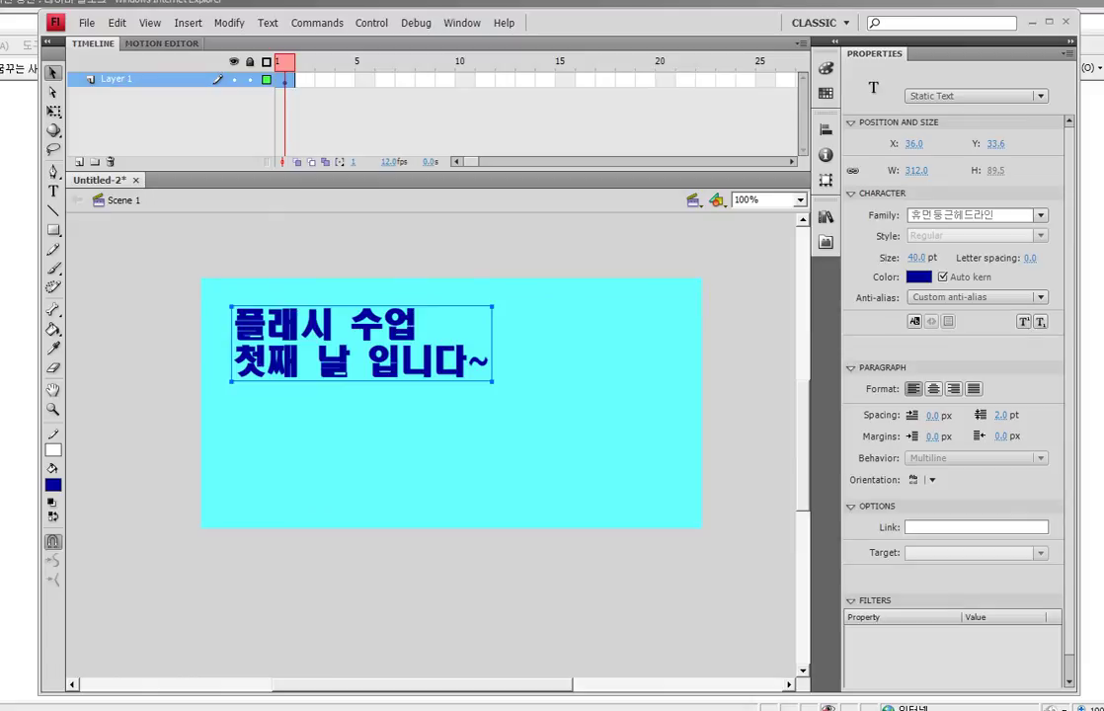
drag(917, 257, 942, 257)
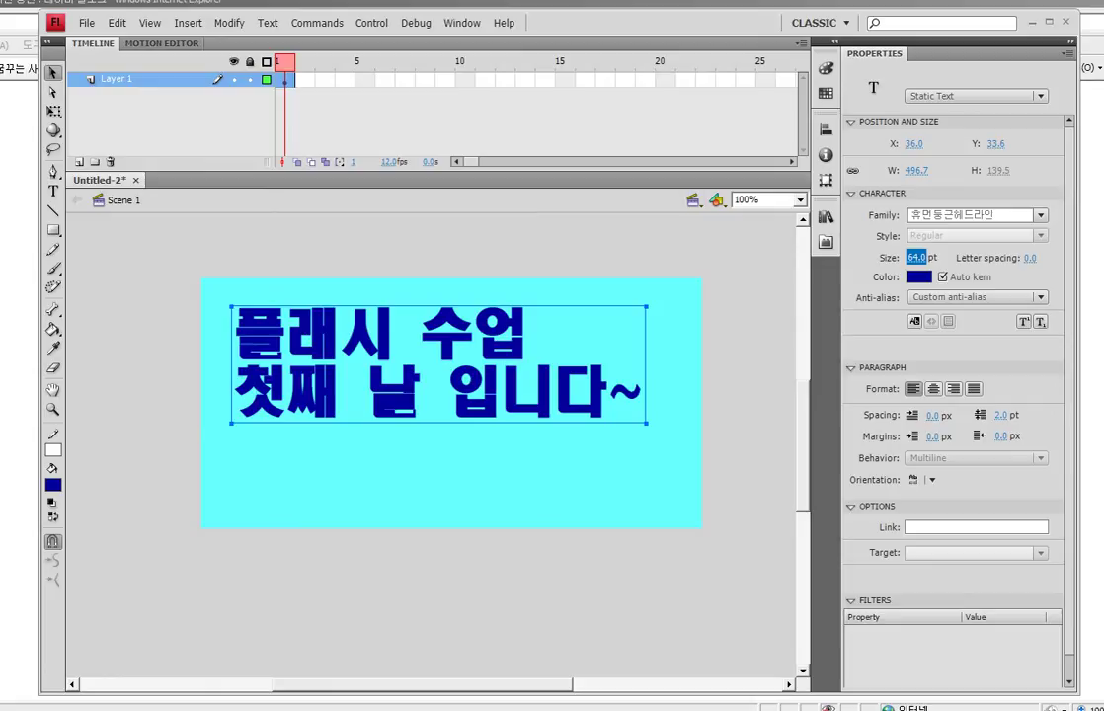
Set the text block's line spacing to 28 pt and move the block slightly down, to about X 31, Y 50
mouse_move(1000, 415)
mouse_down()
mouse_move(1042, 415)
mouse_move(979, 415)
mouse_move(1051, 415)
mouse_move(1009, 415)
mouse_up()
text(-10)
key(Return)
text(36)
key(Return)
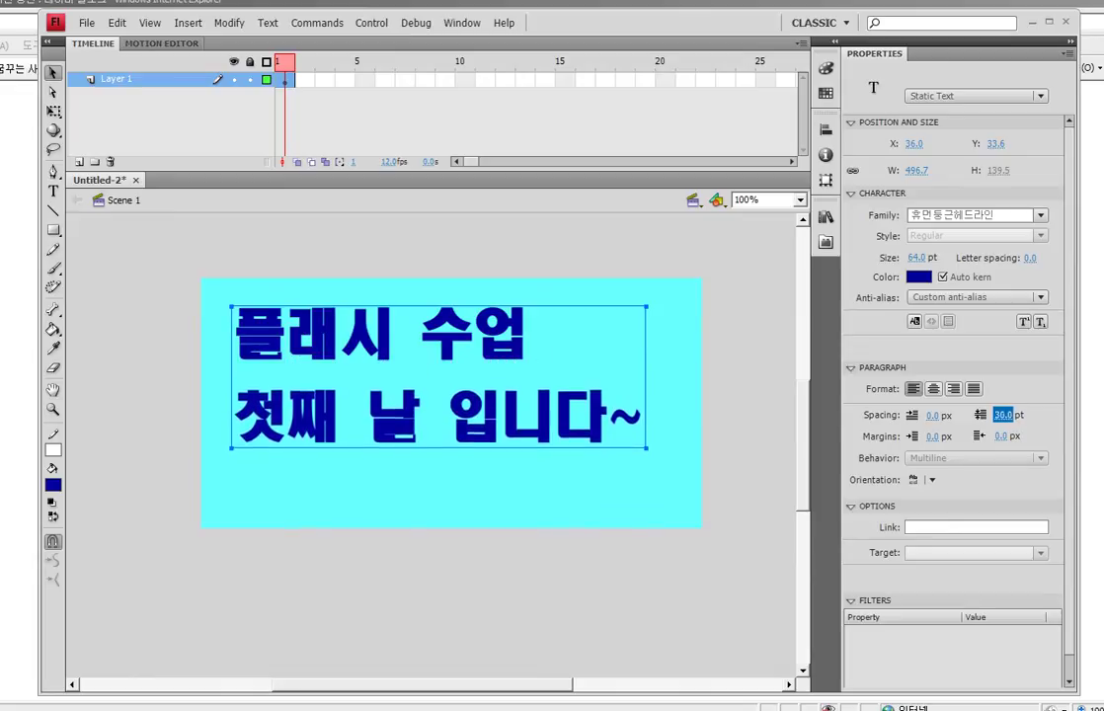
text(27)
key(Return)
key(Up)
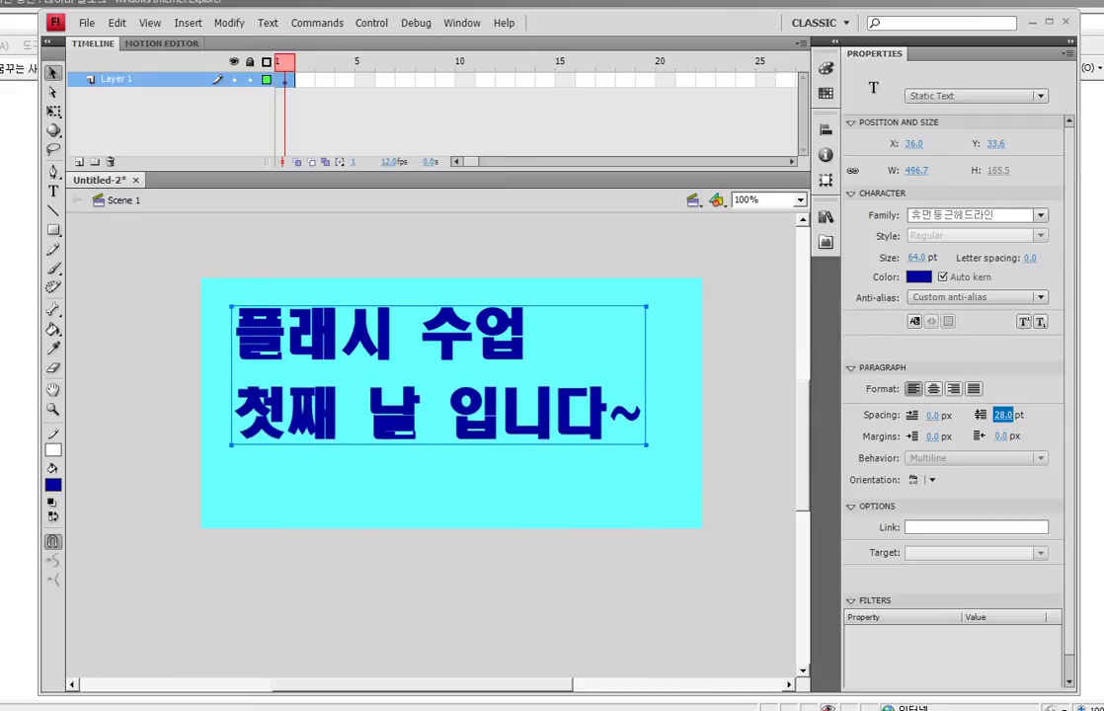
drag(438, 375, 435, 388)
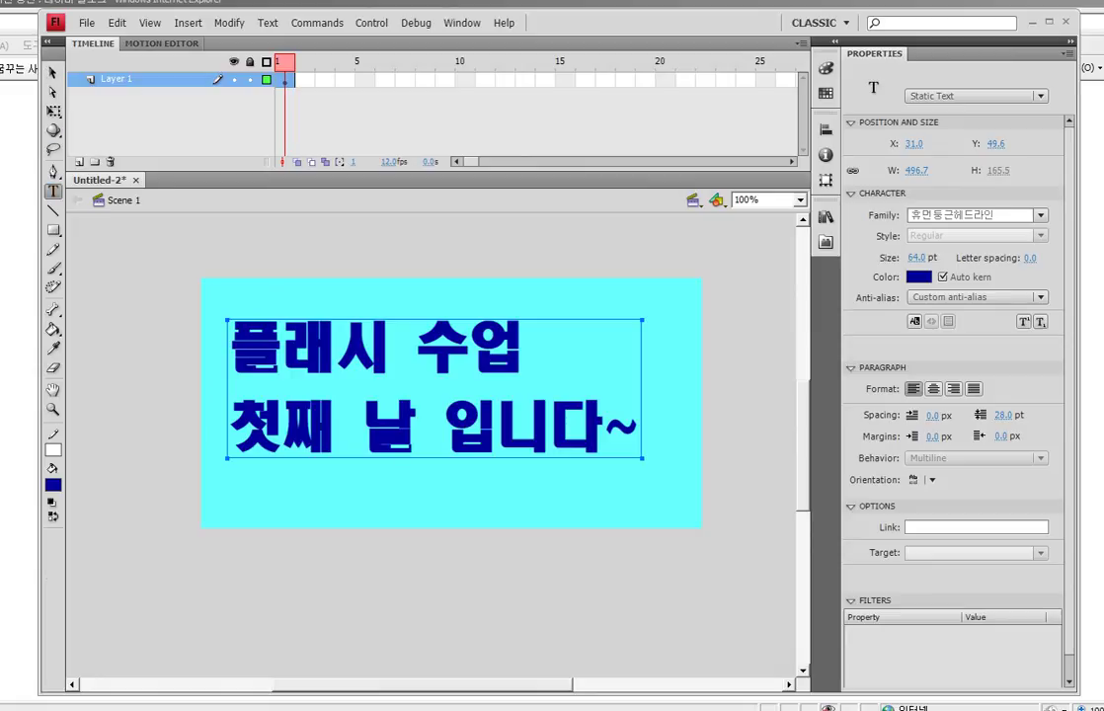
Recolor only the words "첫째 날" on the second line red and finish editing the text
drag(415, 429, 229, 429)
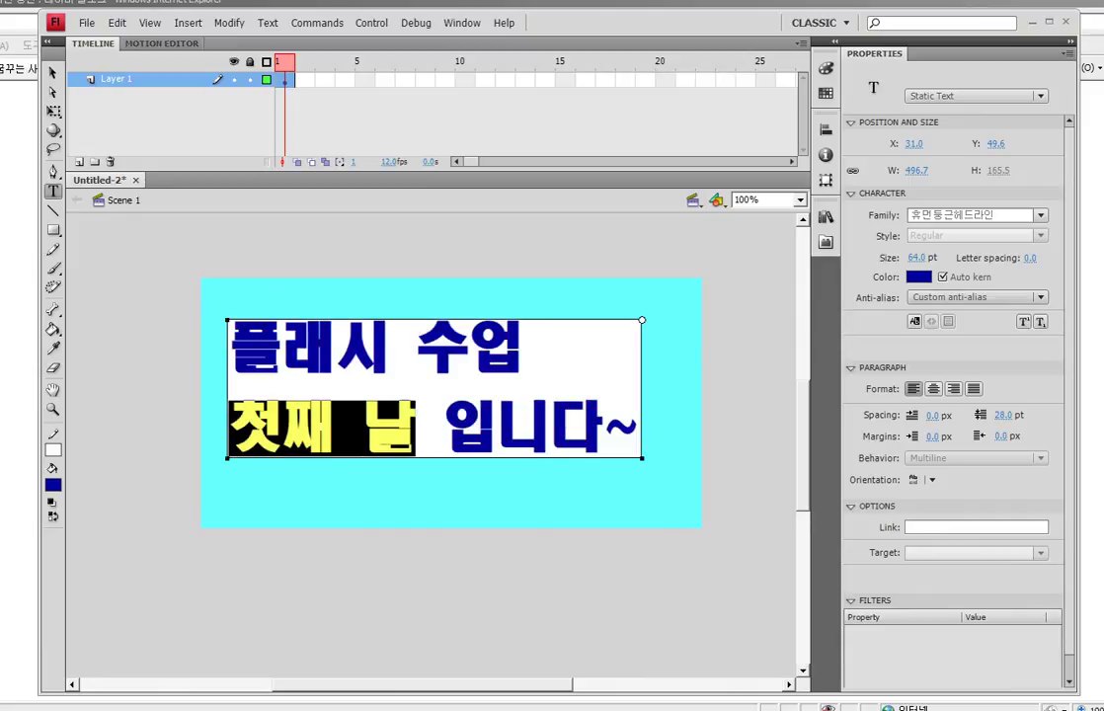
click(919, 276)
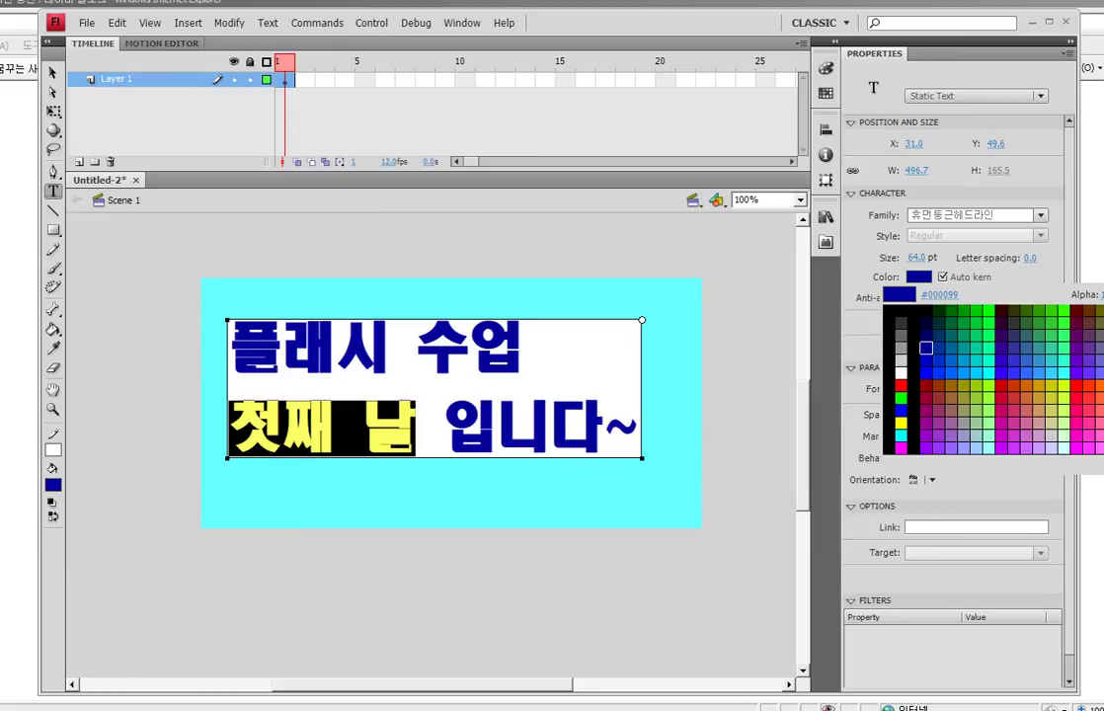
click(901, 390)
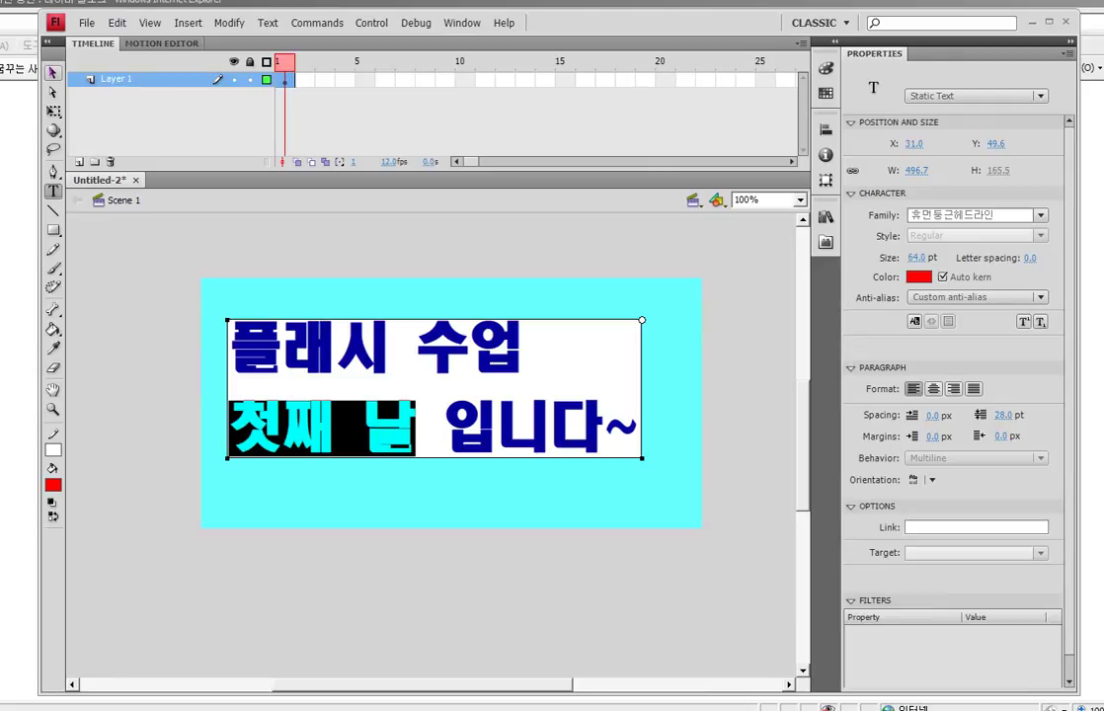
click(52, 72)
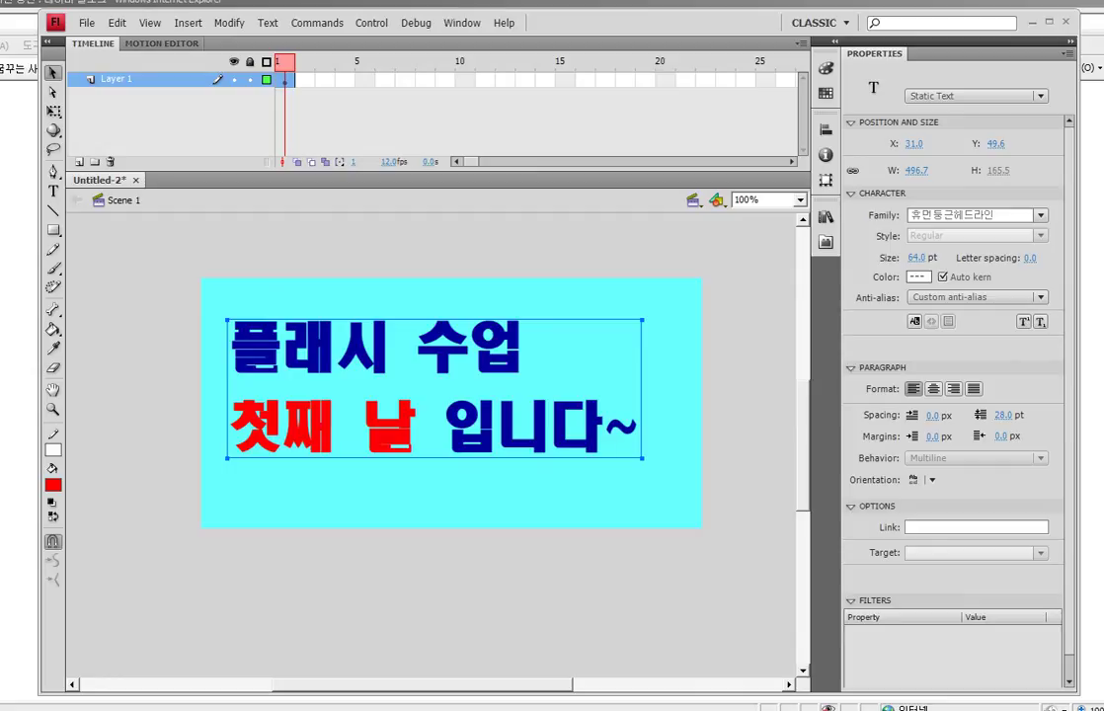
Move the text block partly off the stage's lower-left corner, to about X -338, Y 221
drag(435, 388, 339, 451)
scroll(431, 444, down, 1)
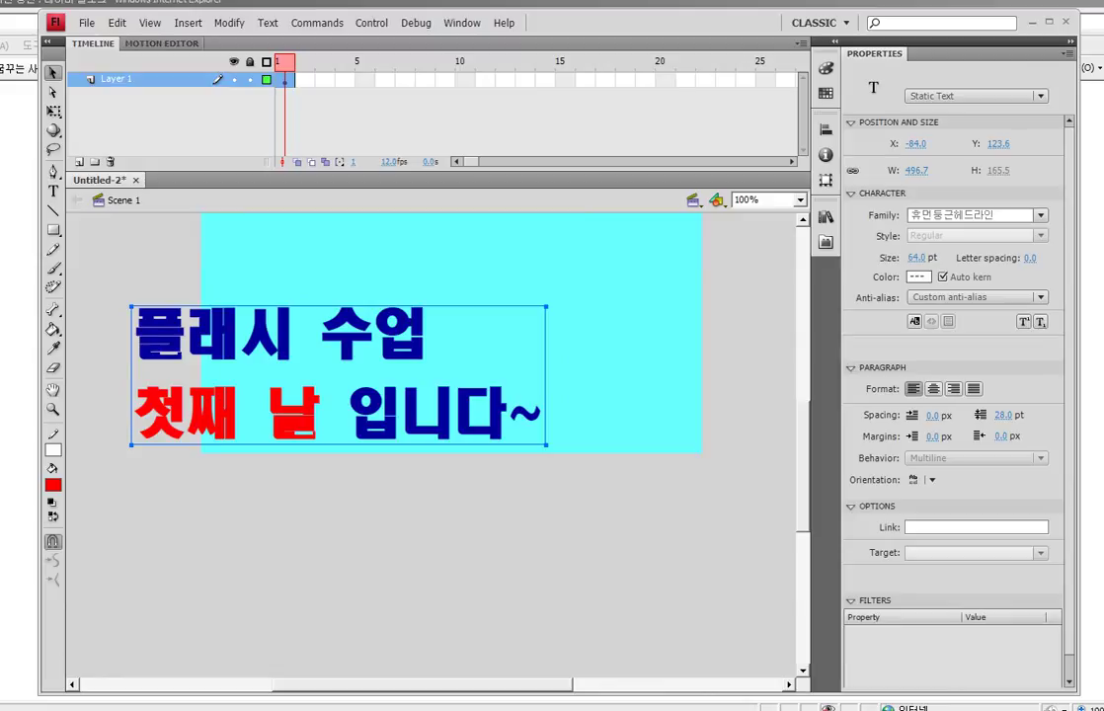
key(ctrl+minus)
key(ctrl+minus)
key(ctrl+minus)
key(ctrl+minus)
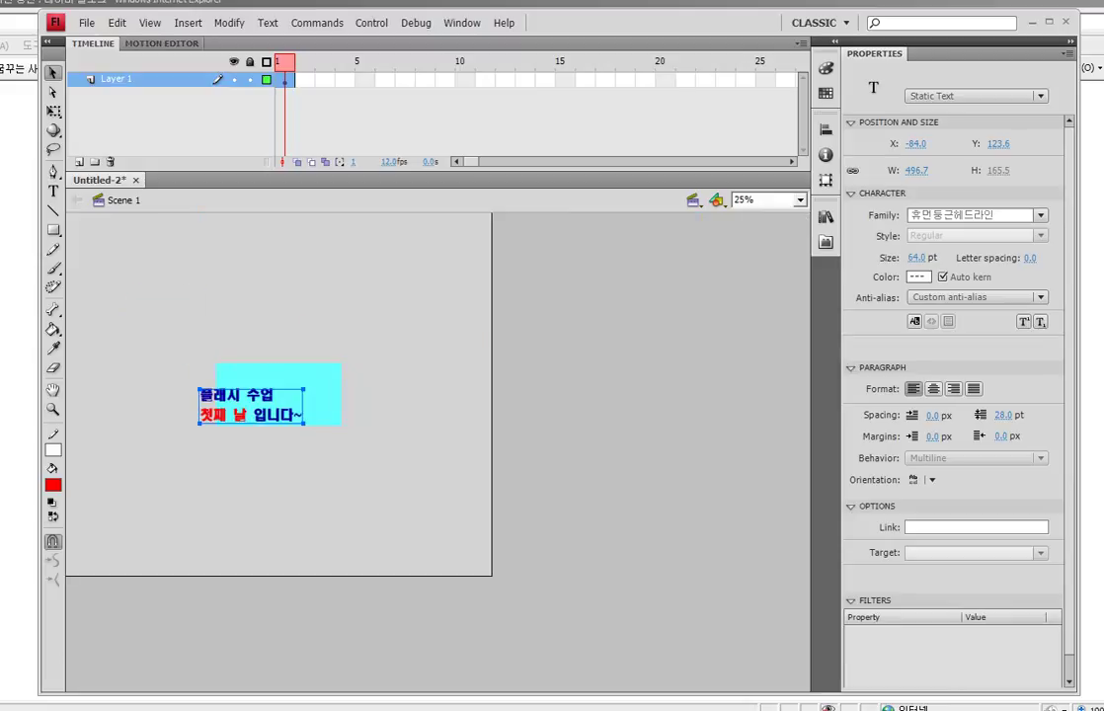
key(ctrl+equal)
key(ctrl+equal)
key(ctrl+equal)
key(ctrl+equal)
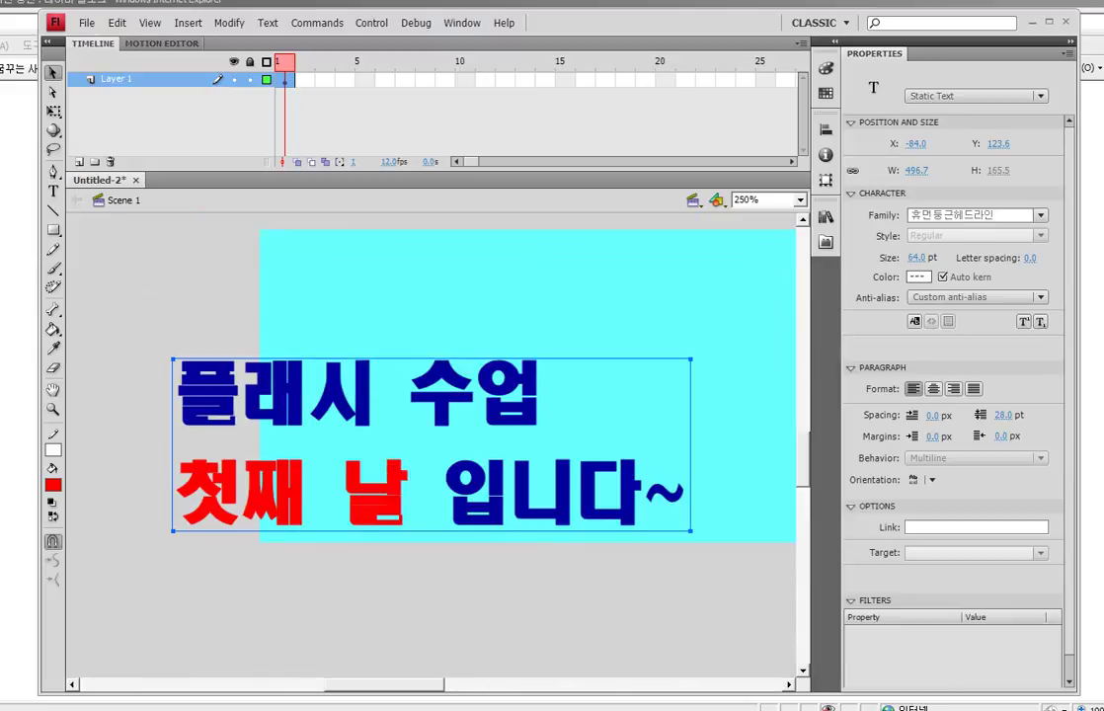
key(ctrl+minus)
key(ctrl+minus)
key(ctrl+minus)
key(ctrl+minus)
scroll(432, 440, up, 5)
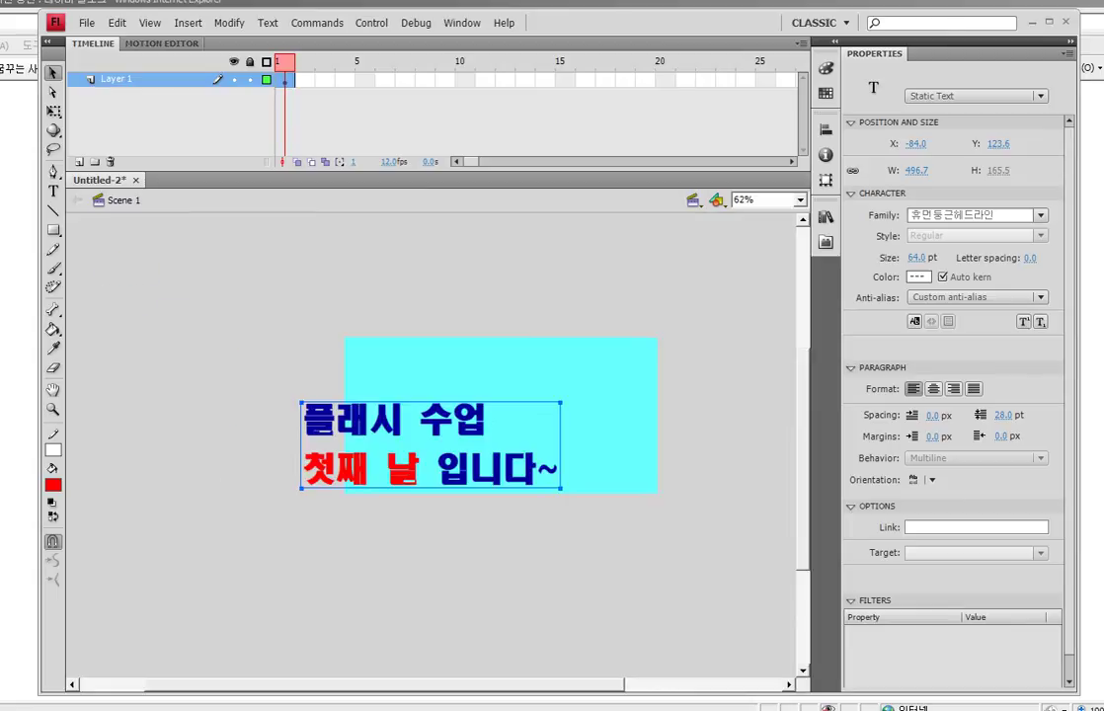
scroll(431, 440, down, 4)
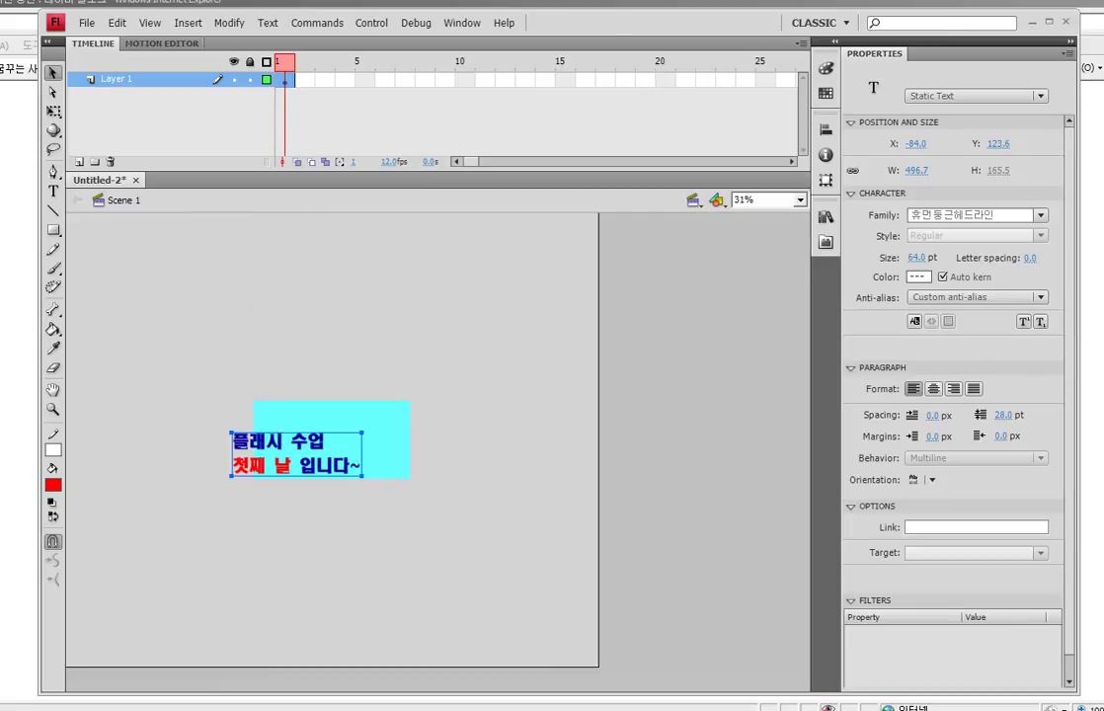
scroll(432, 439, up, 1)
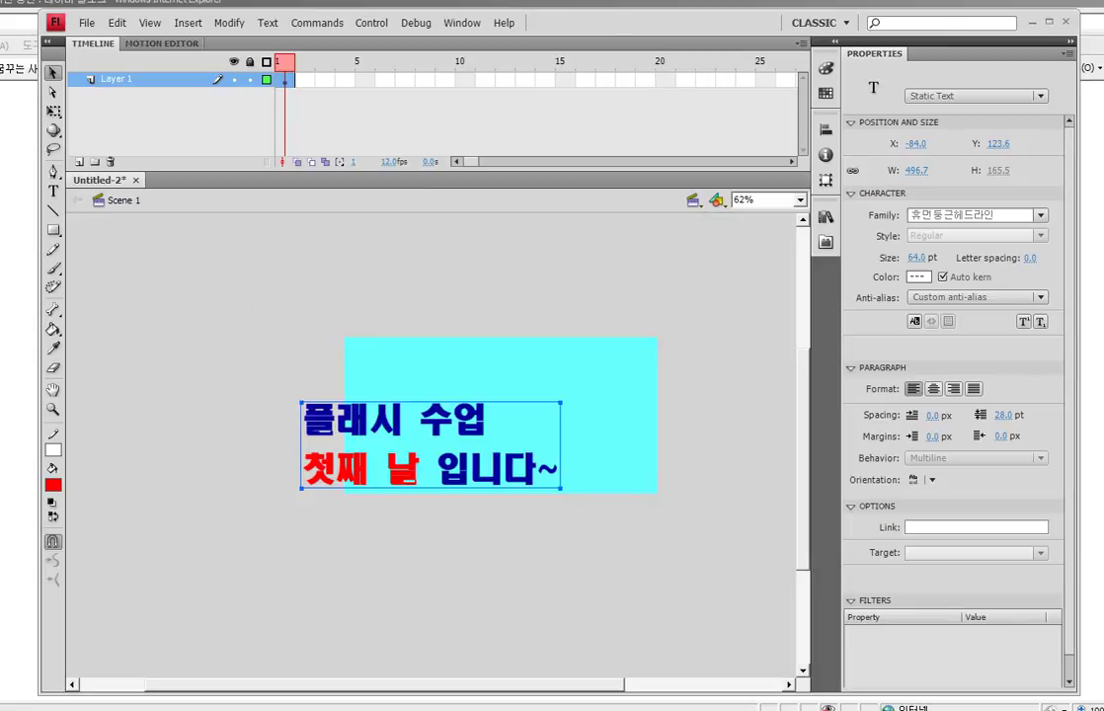
drag(432, 440, 292, 495)
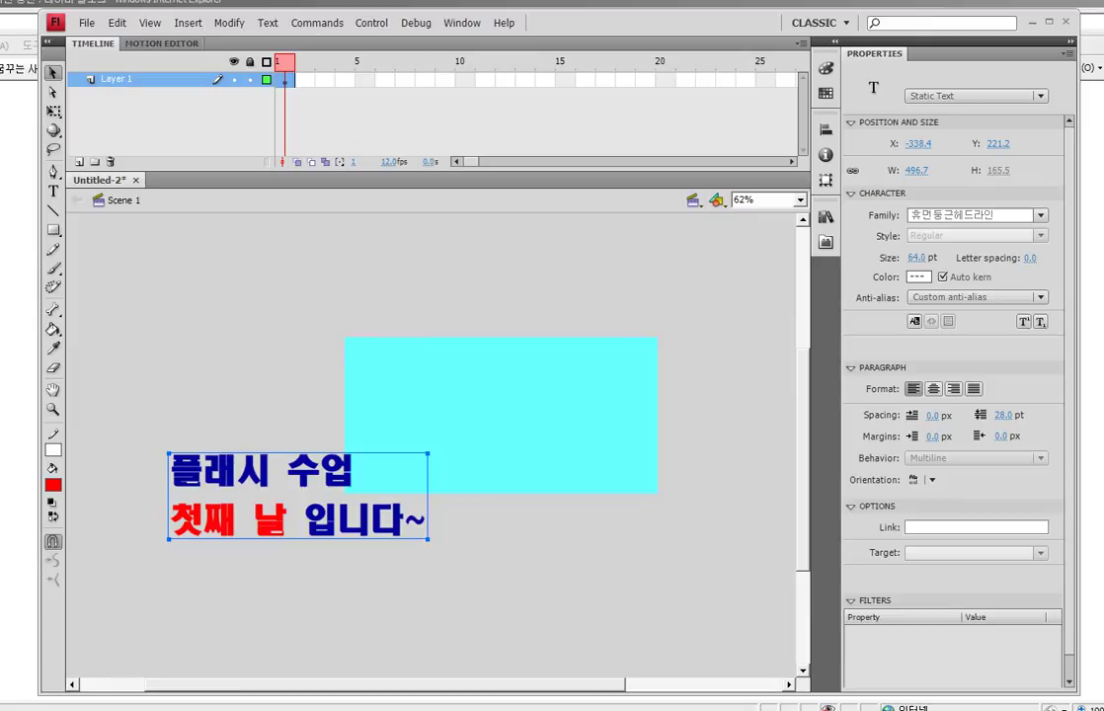
mouse_move(165, 455)
mouse_down()
mouse_move(166, 539)
mouse_move(431, 540)
mouse_move(431, 476)
mouse_move(398, 450)
mouse_move(150, 450)
mouse_up()
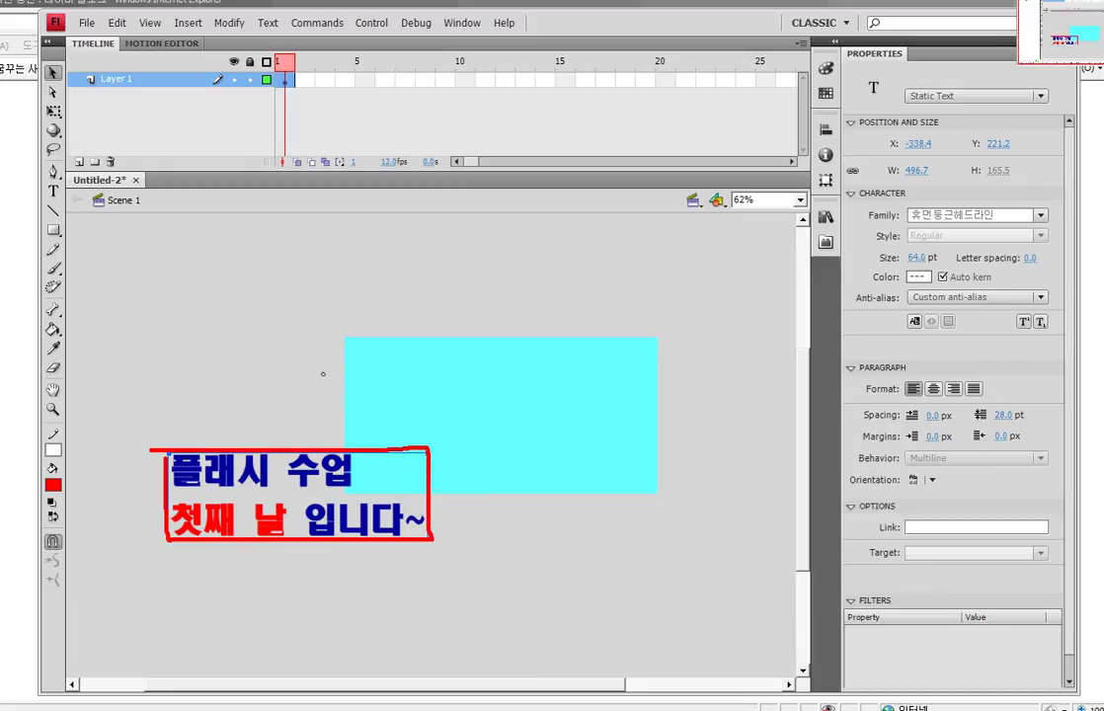
drag(311, 408, 721, 406)
drag(483, 294, 491, 546)
mouse_move(484, 385)
mouse_down()
mouse_move(462, 412)
mouse_move(490, 434)
mouse_up()
drag(275, 491, 286, 486)
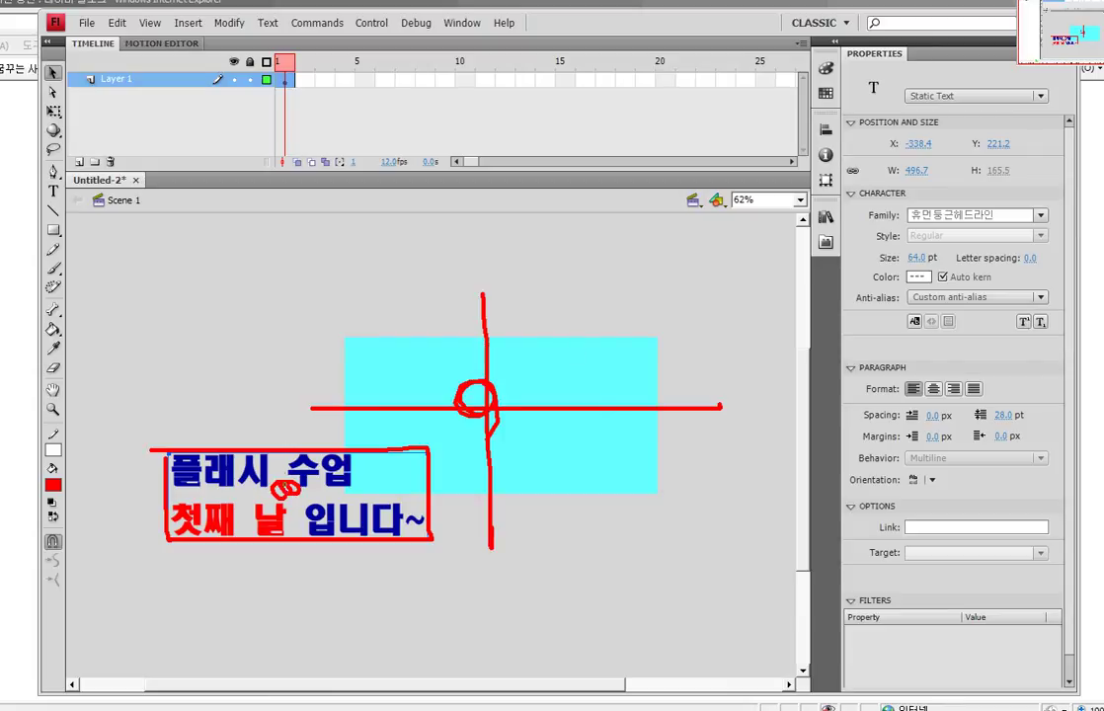
mouse_move(320, 562)
mouse_down()
mouse_move(274, 563)
mouse_move(345, 556)
mouse_move(298, 545)
mouse_up()
key(Escape)
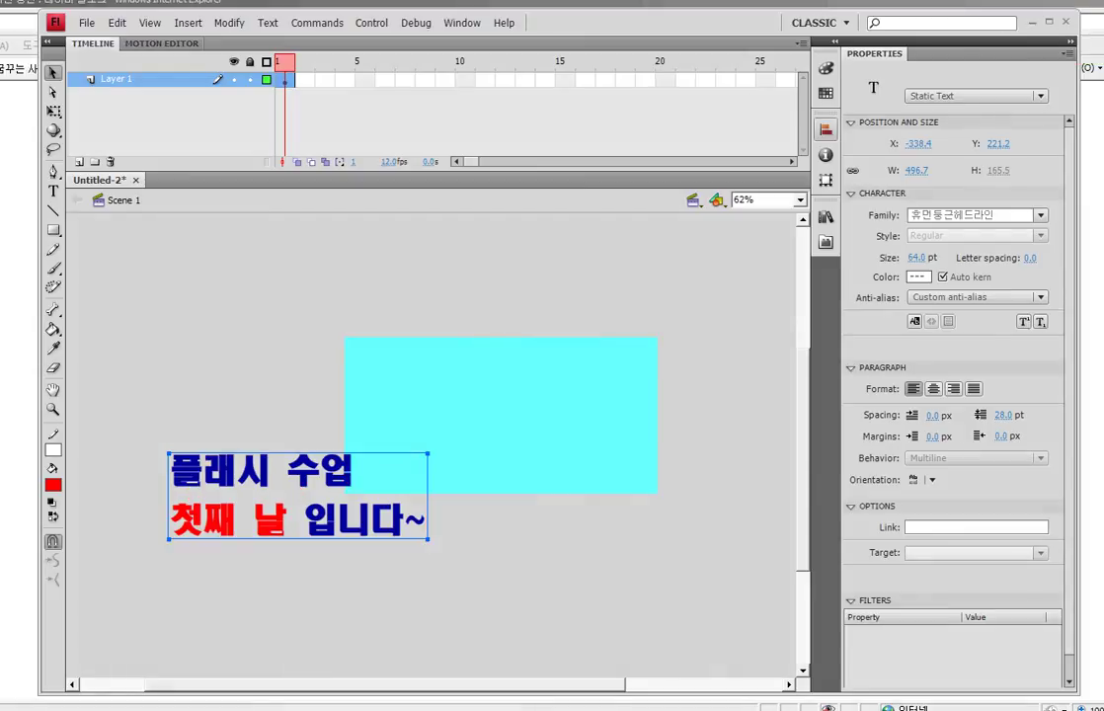
Open the alignment options and examine the horizontal, vertical and relative-to-stage settings for the text block
click(825, 130)
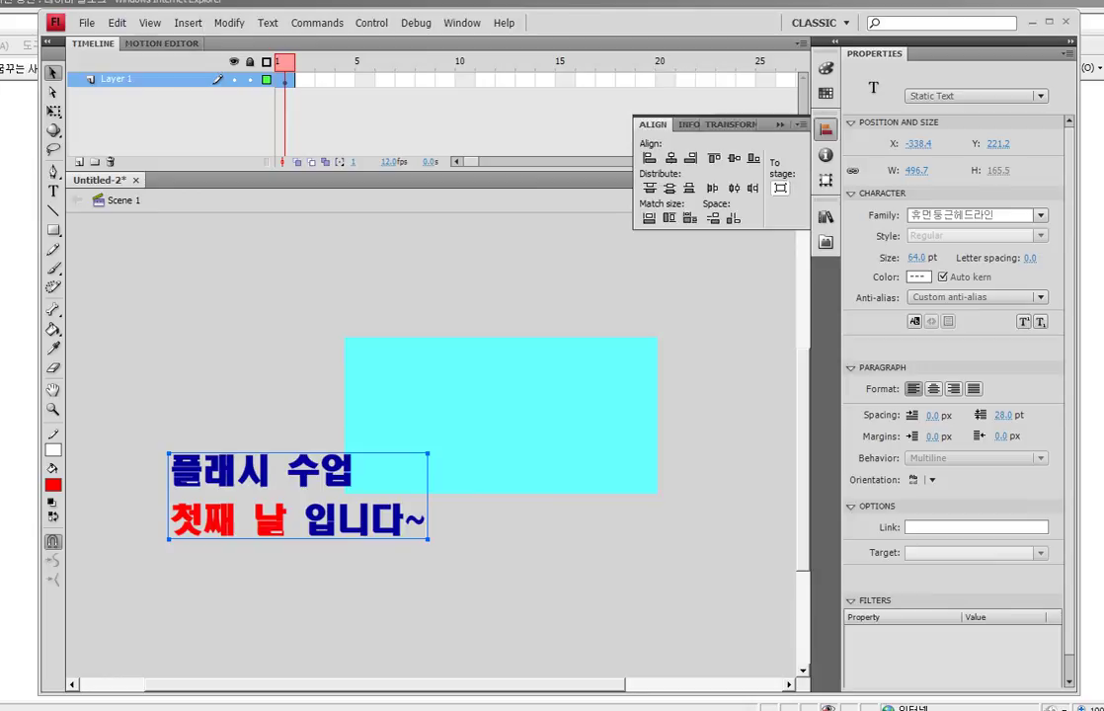
drag(653, 124, 571, 109)
key(ctrl+k)
key(ctrl+k)
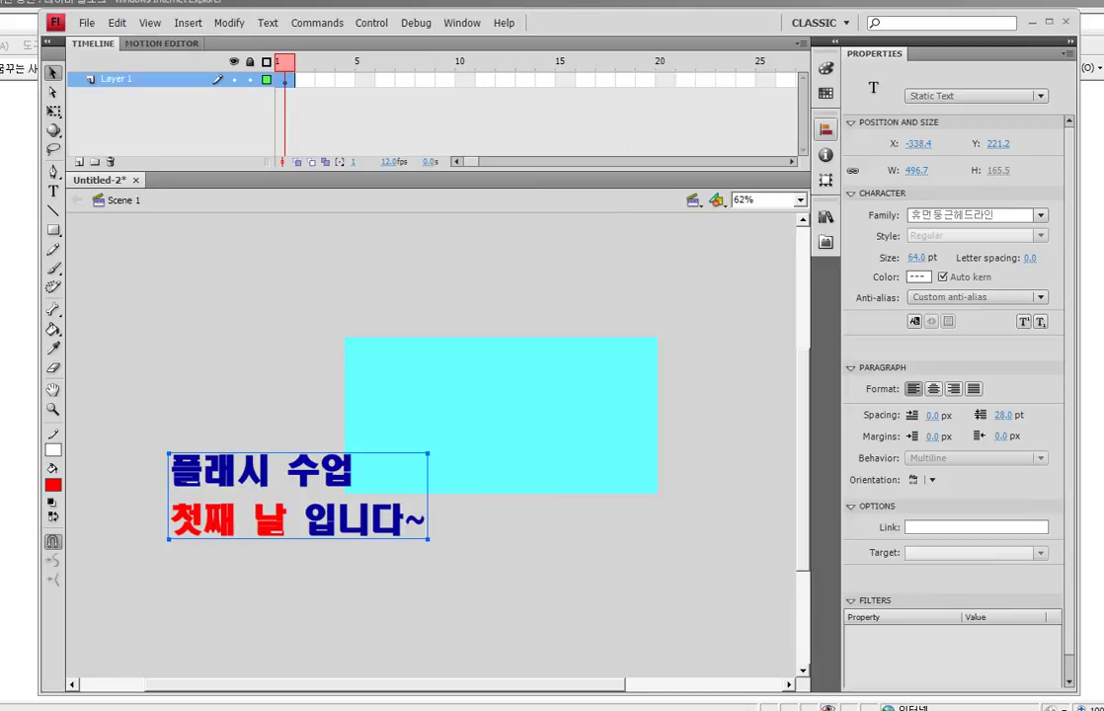
key(ctrl+k)
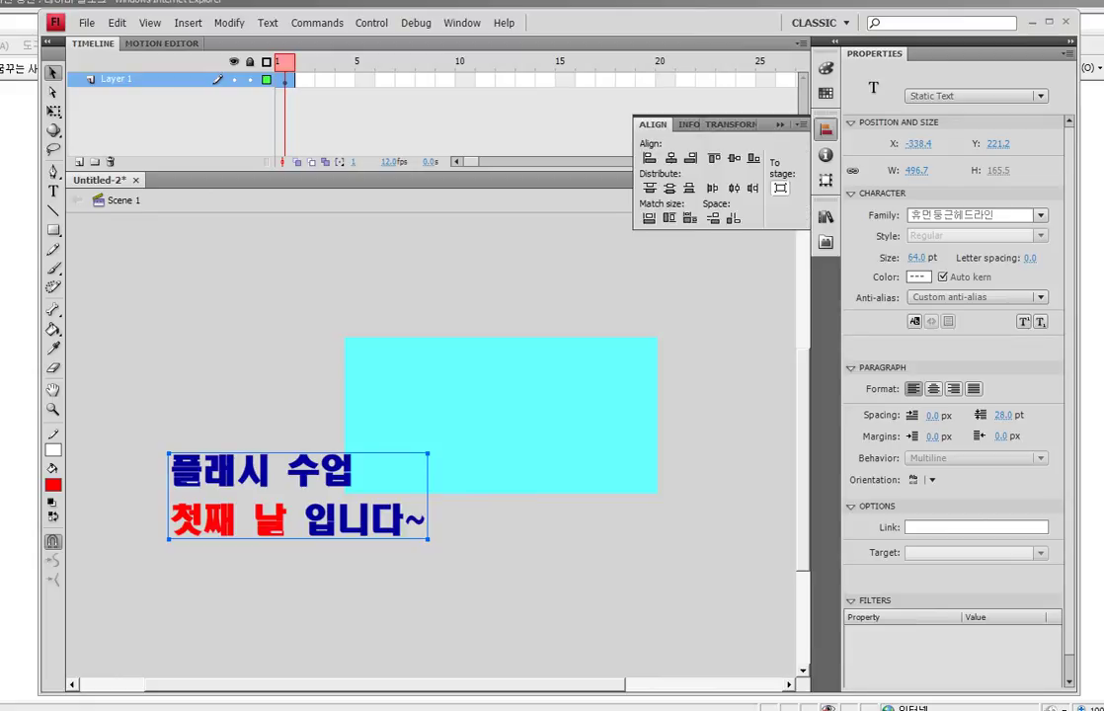
mouse_move(349, 329)
mouse_down()
mouse_move(340, 454)
mouse_move(376, 491)
mouse_move(597, 491)
mouse_move(667, 445)
mouse_move(633, 338)
mouse_move(359, 337)
mouse_up()
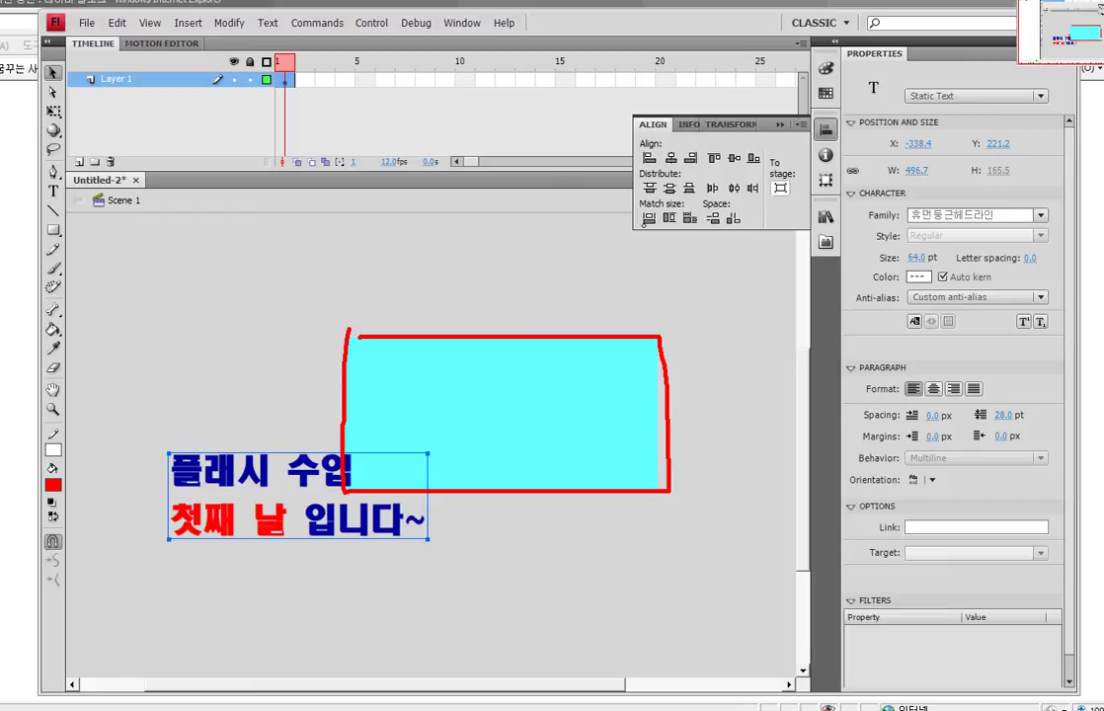
mouse_move(775, 176)
mouse_down()
mouse_move(796, 151)
mouse_move(808, 161)
mouse_move(771, 178)
mouse_move(772, 198)
mouse_move(797, 178)
mouse_move(766, 176)
mouse_up()
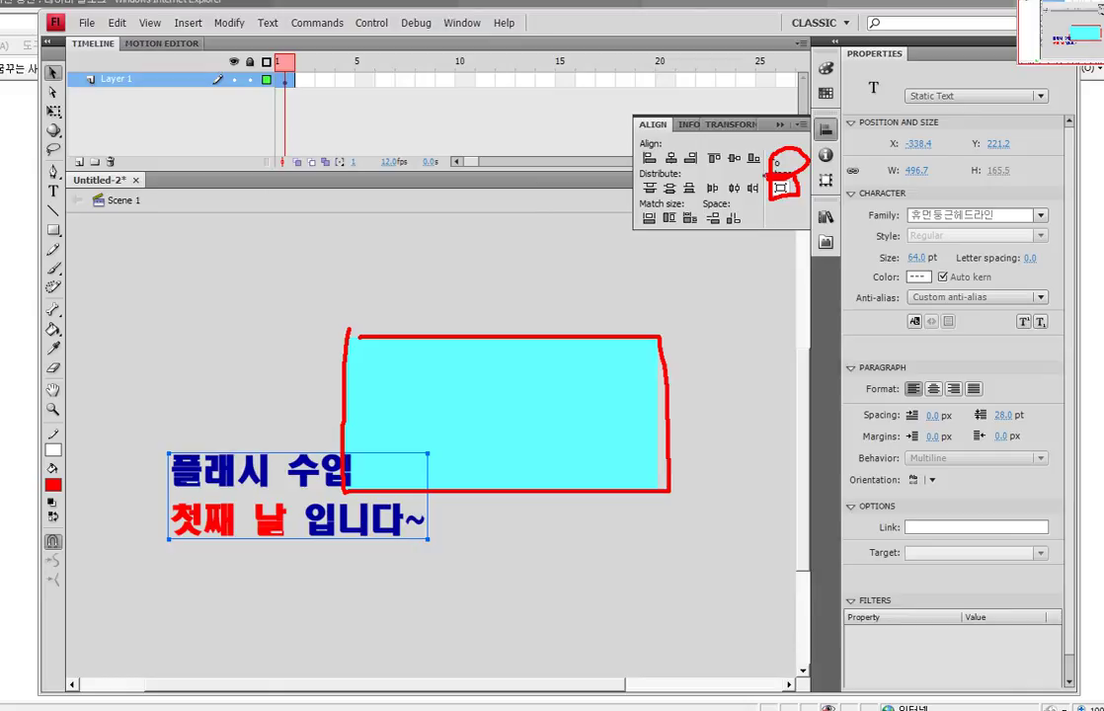
mouse_move(682, 138)
mouse_down()
mouse_move(624, 150)
mouse_move(691, 164)
mouse_move(642, 135)
mouse_move(721, 123)
mouse_move(736, 173)
mouse_up()
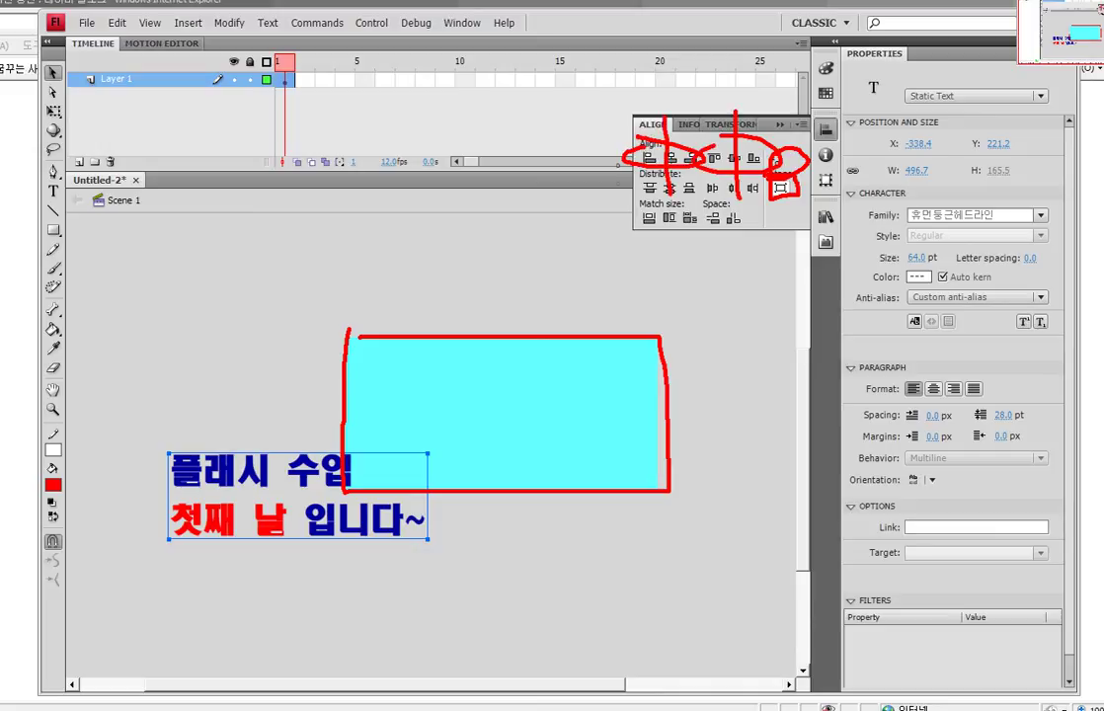
key(Escape)
Center the text block horizontally and vertically on the stage using the Align commands
click(825, 129)
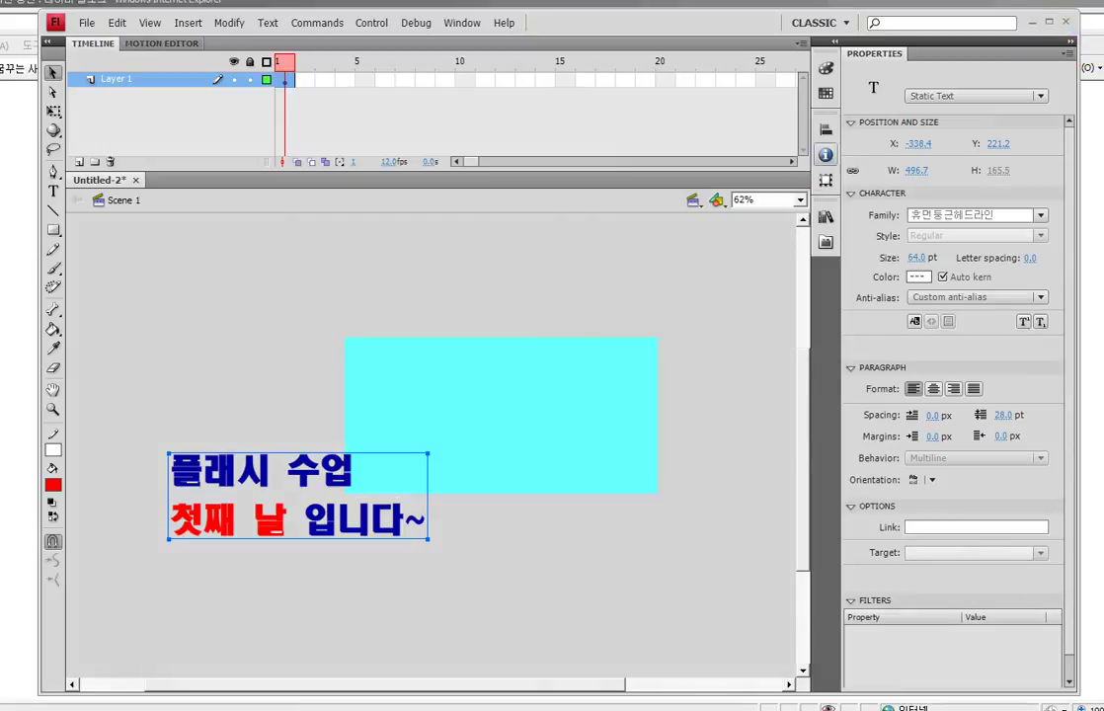
click(826, 154)
click(826, 129)
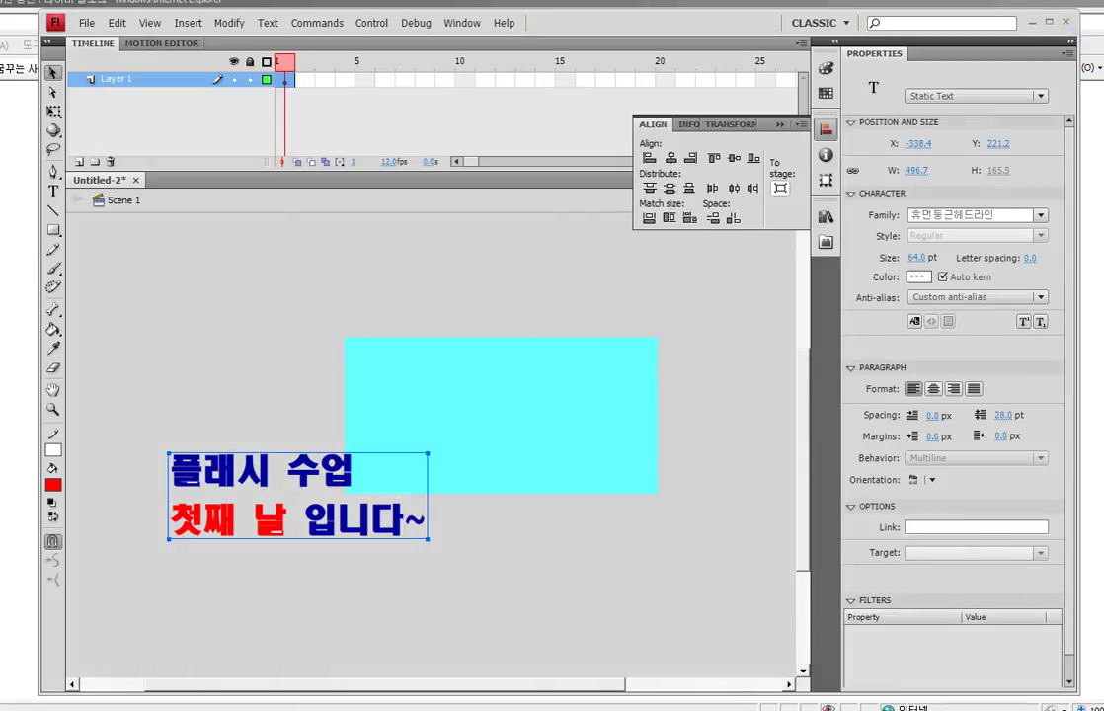
click(671, 157)
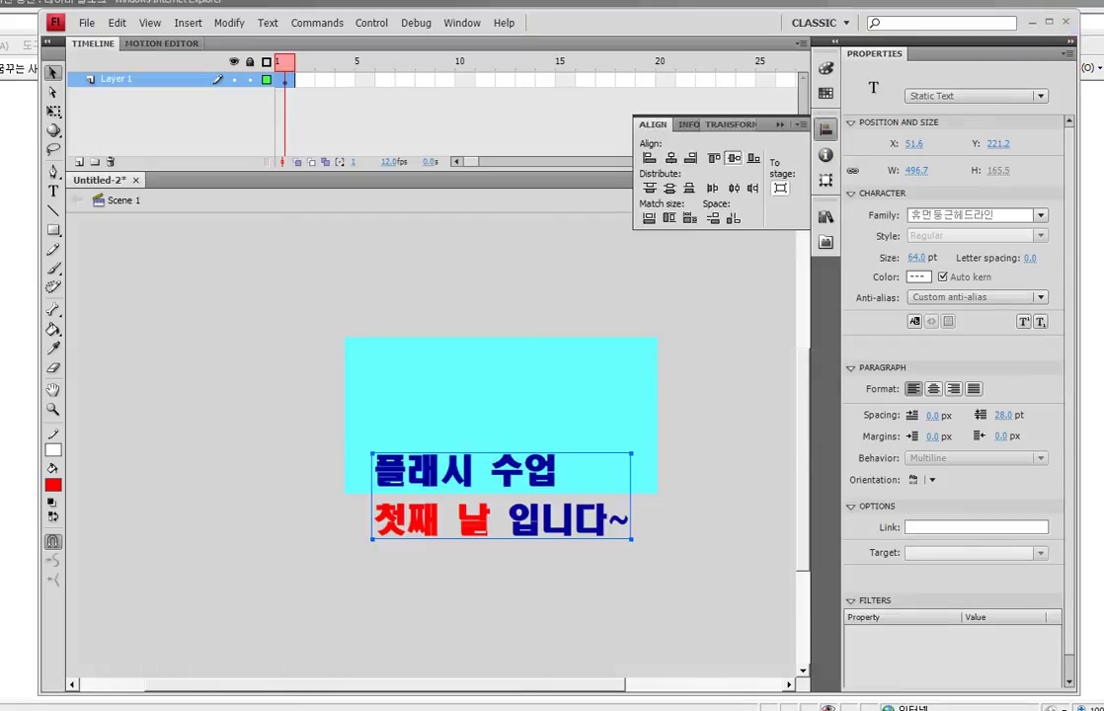
click(734, 158)
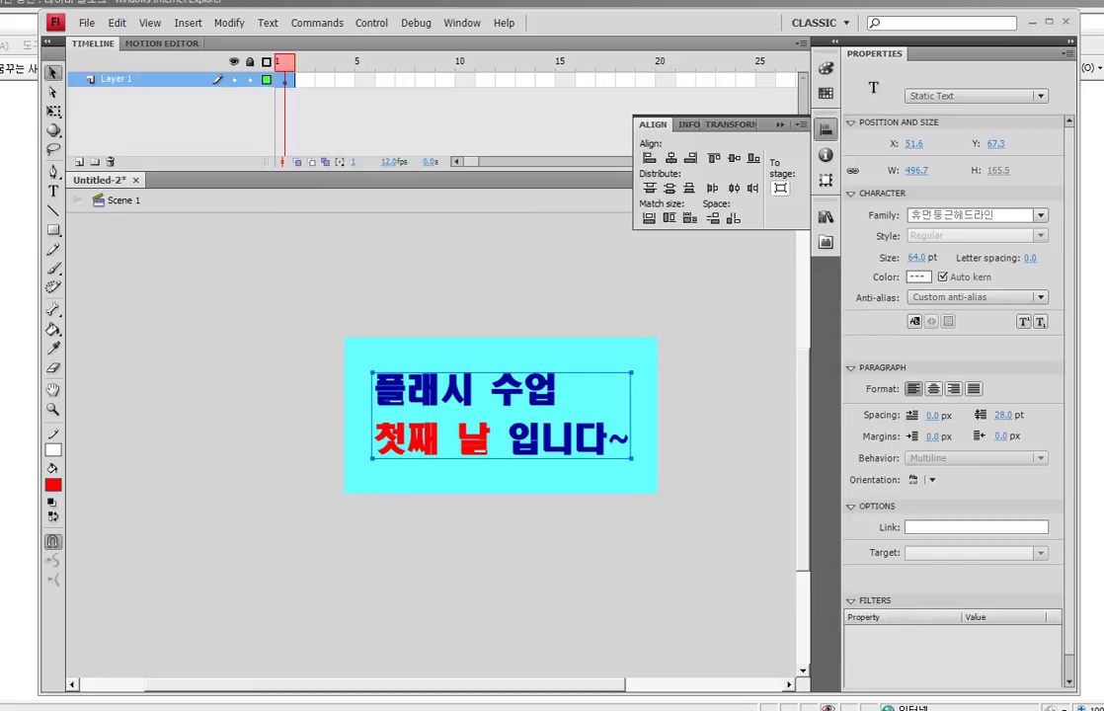
Convert frame 6 of Layer 1 to a keyframe holding the same text block
click(384, 80)
click(345, 80)
click(364, 80)
click(384, 80)
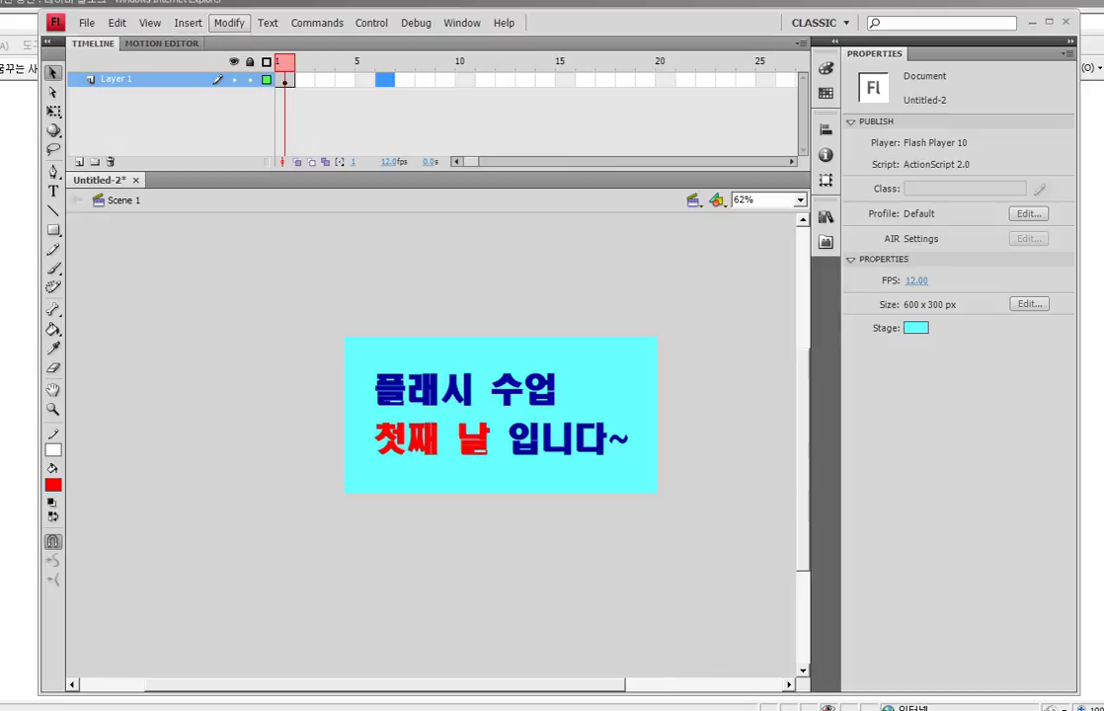
click(229, 22)
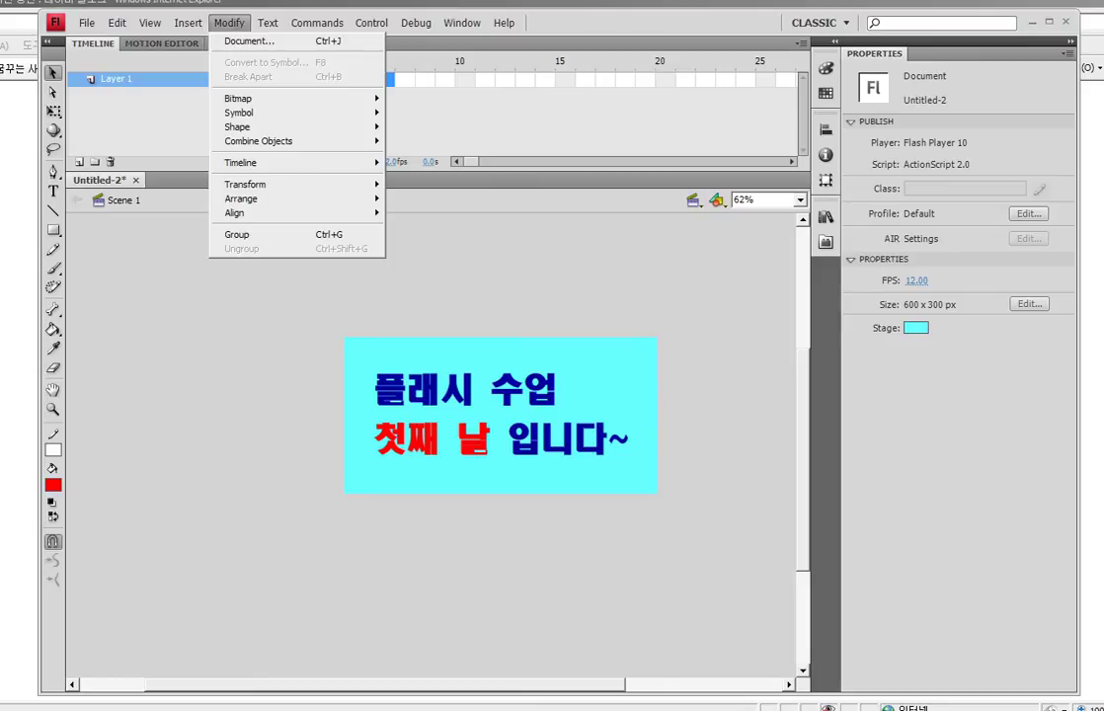
mouse_move(256, 162)
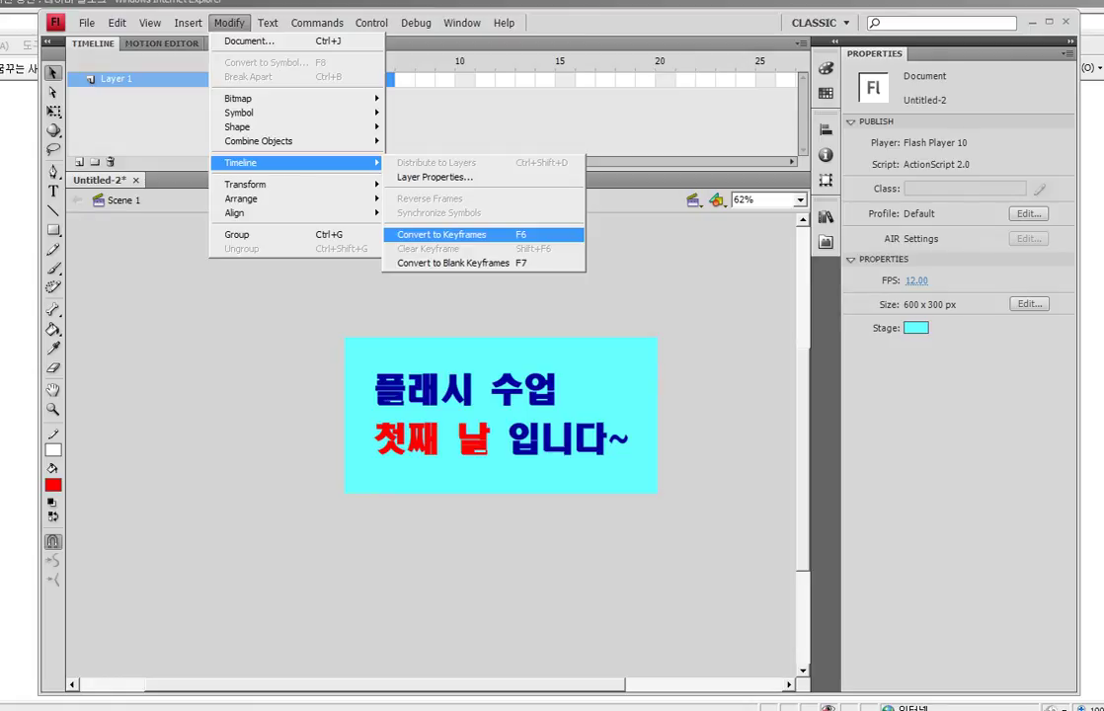
click(449, 234)
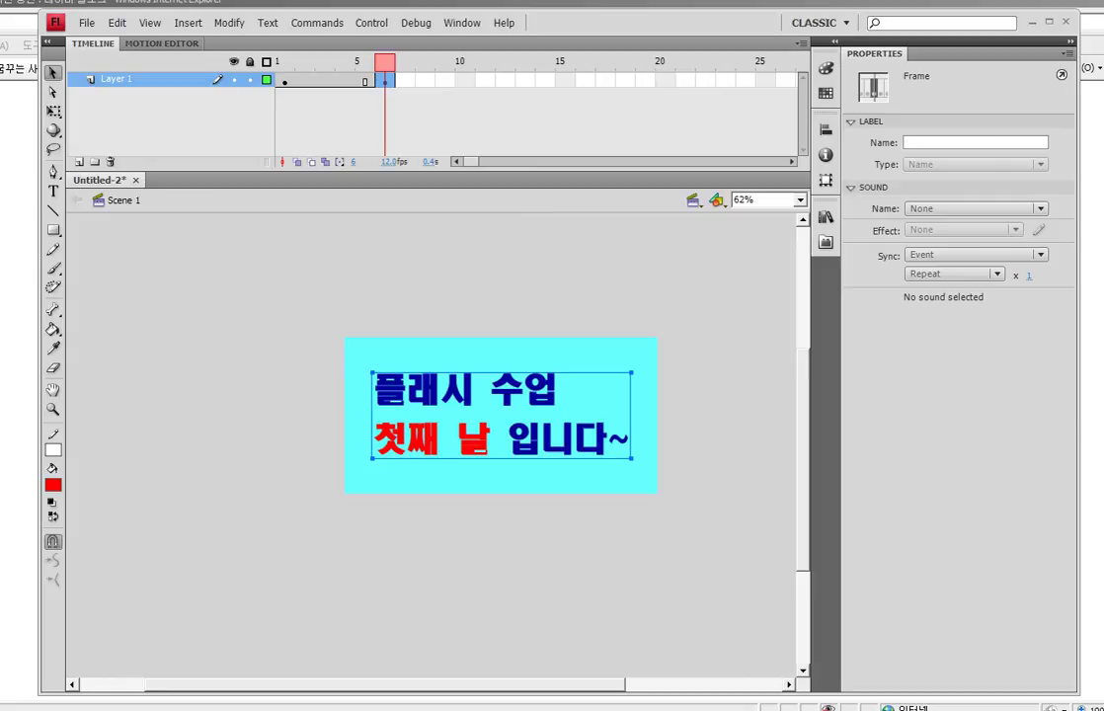
Insert a frame at frame 12 of Layer 1 to extend the second keyframe's duration
click(465, 79)
click(484, 79)
click(503, 79)
click(464, 79)
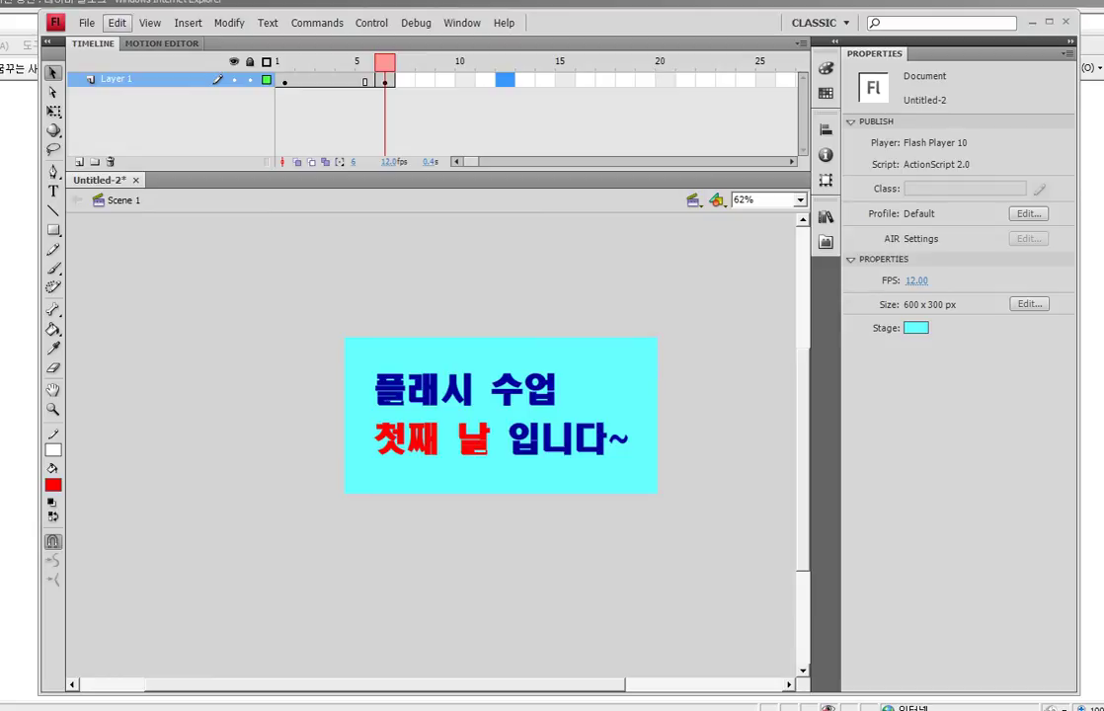
click(189, 22)
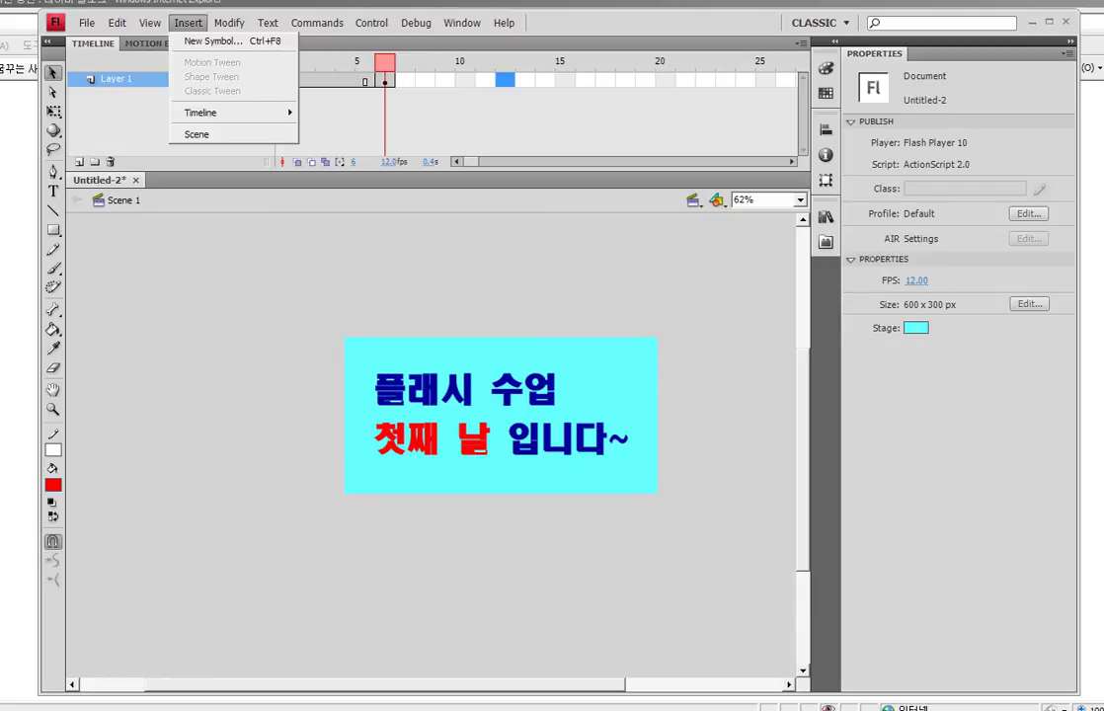
mouse_move(227, 113)
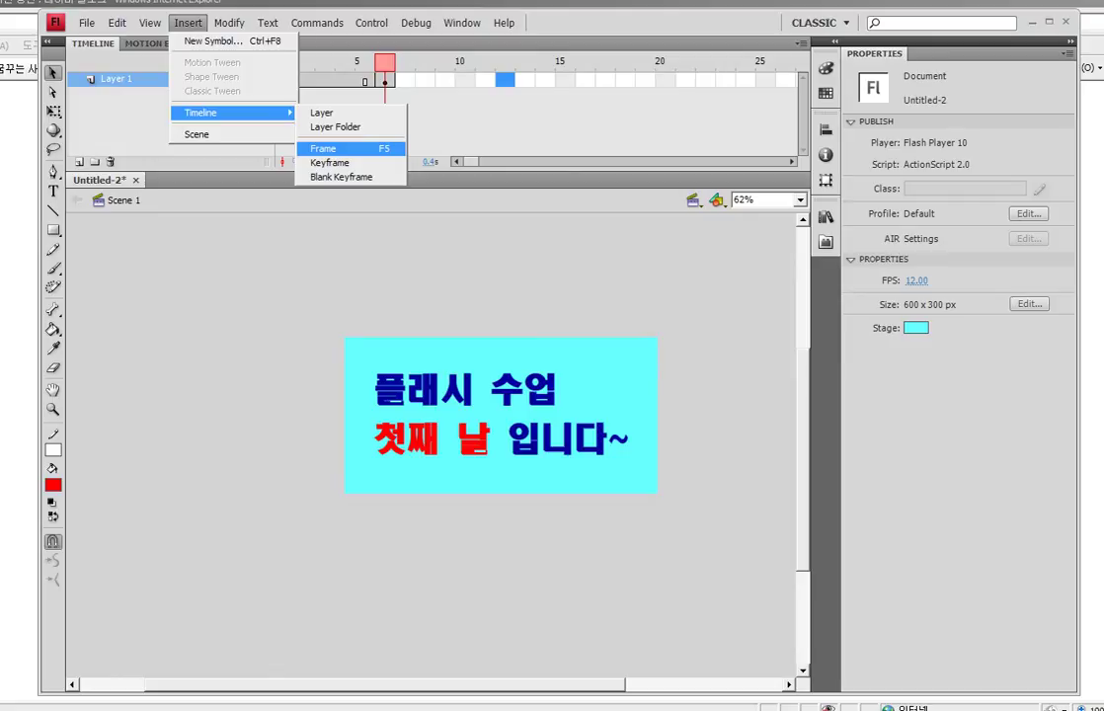
click(336, 148)
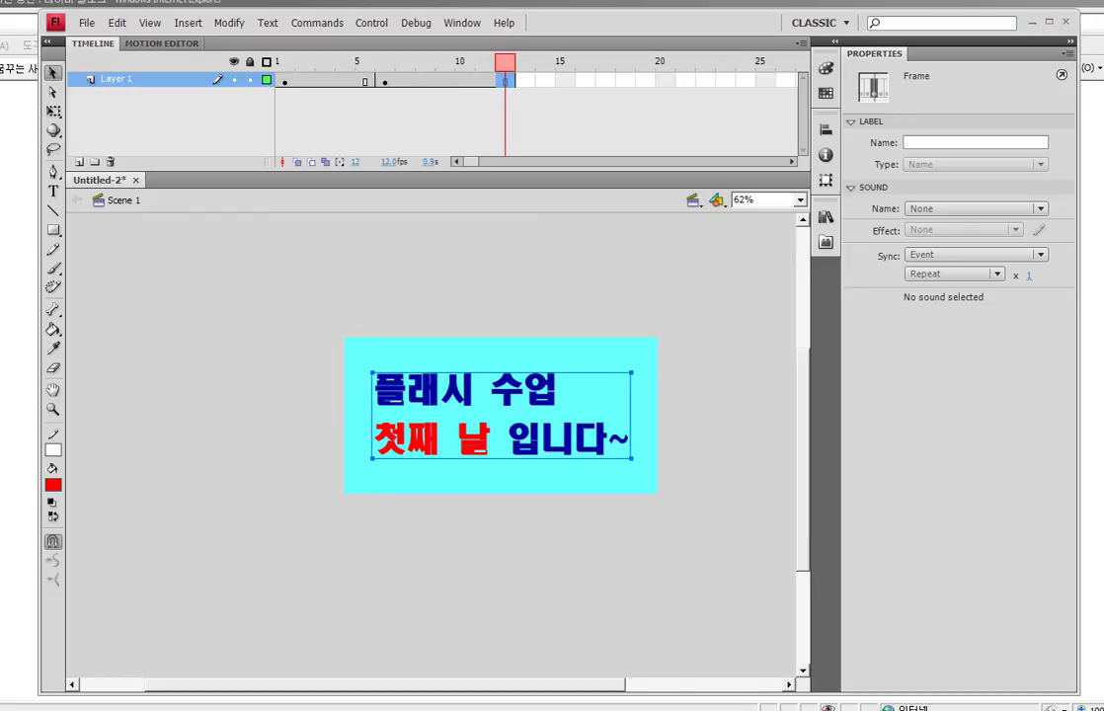
Play the timeline from frame 1, and return to frame 1
click(284, 81)
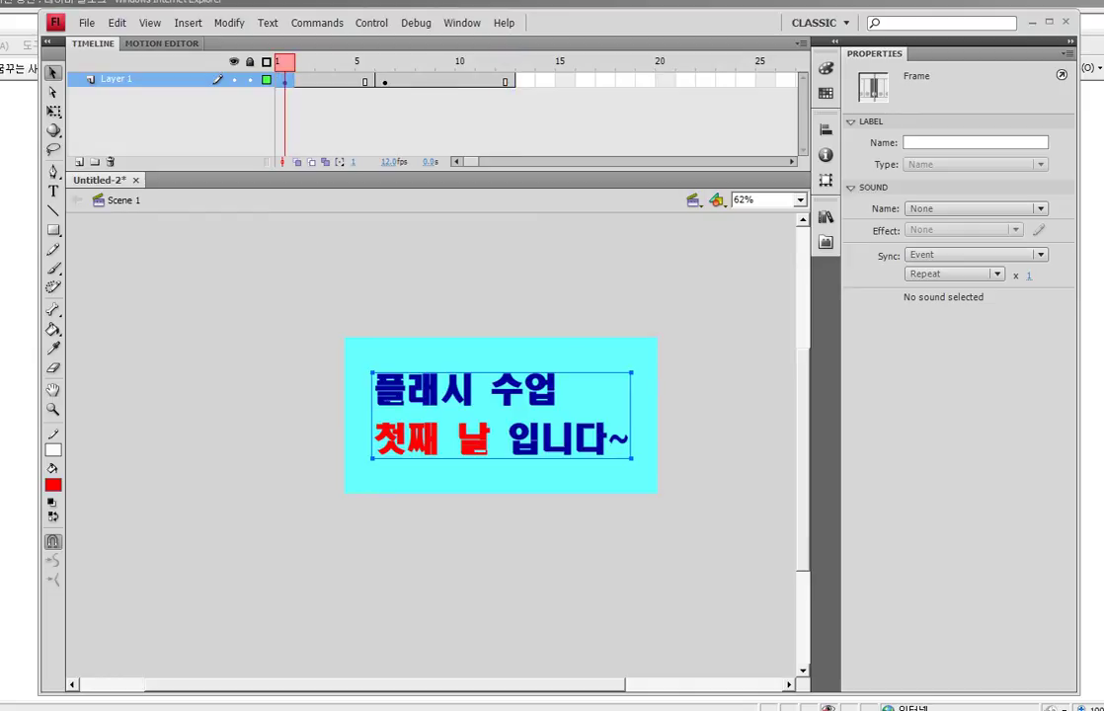
key(Return)
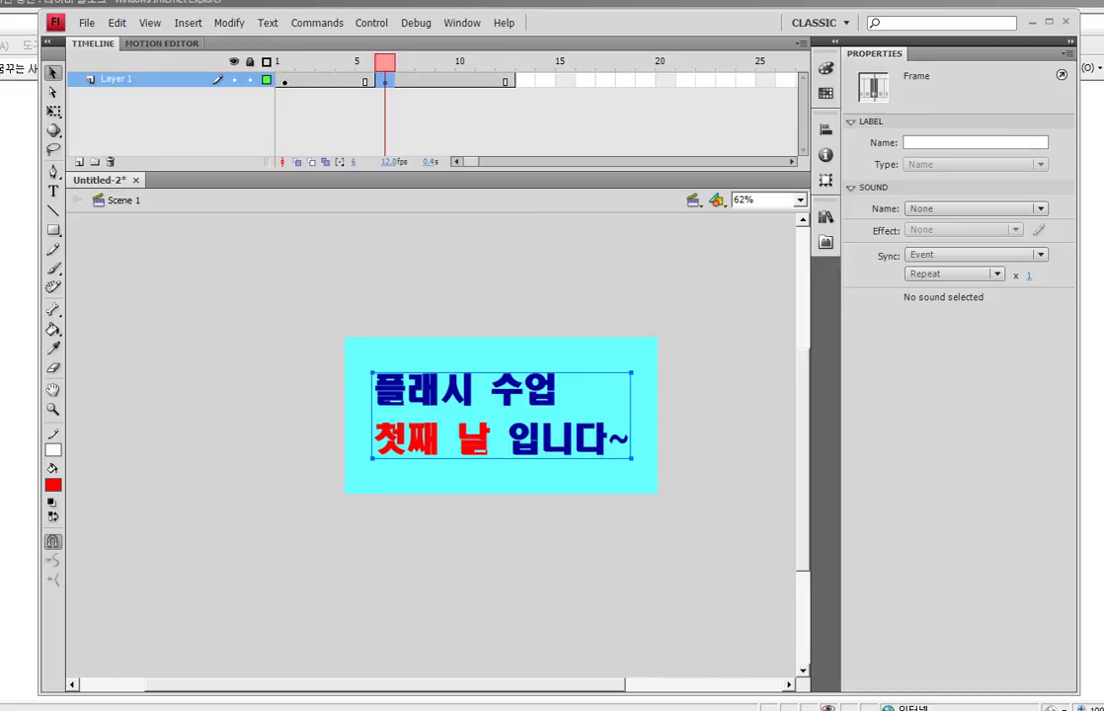
click(285, 80)
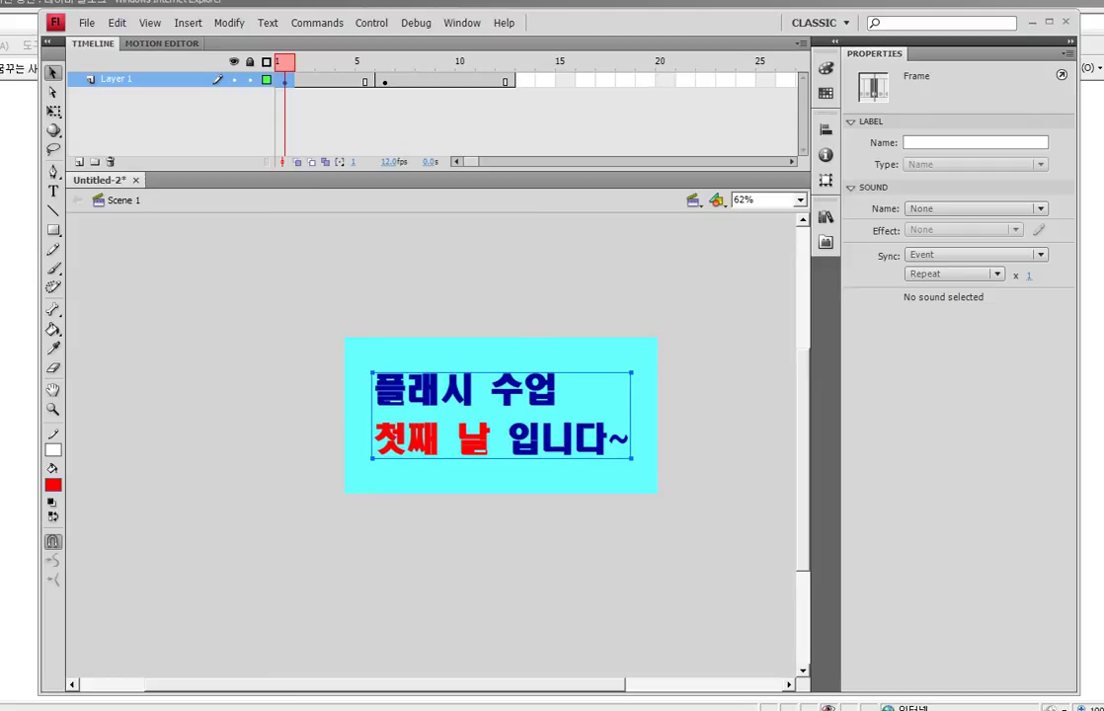
Delete the second line "첫째 날 입니다~" from the text on frame 1, leaving only "플래시 수업"
key(t)
click(54, 192)
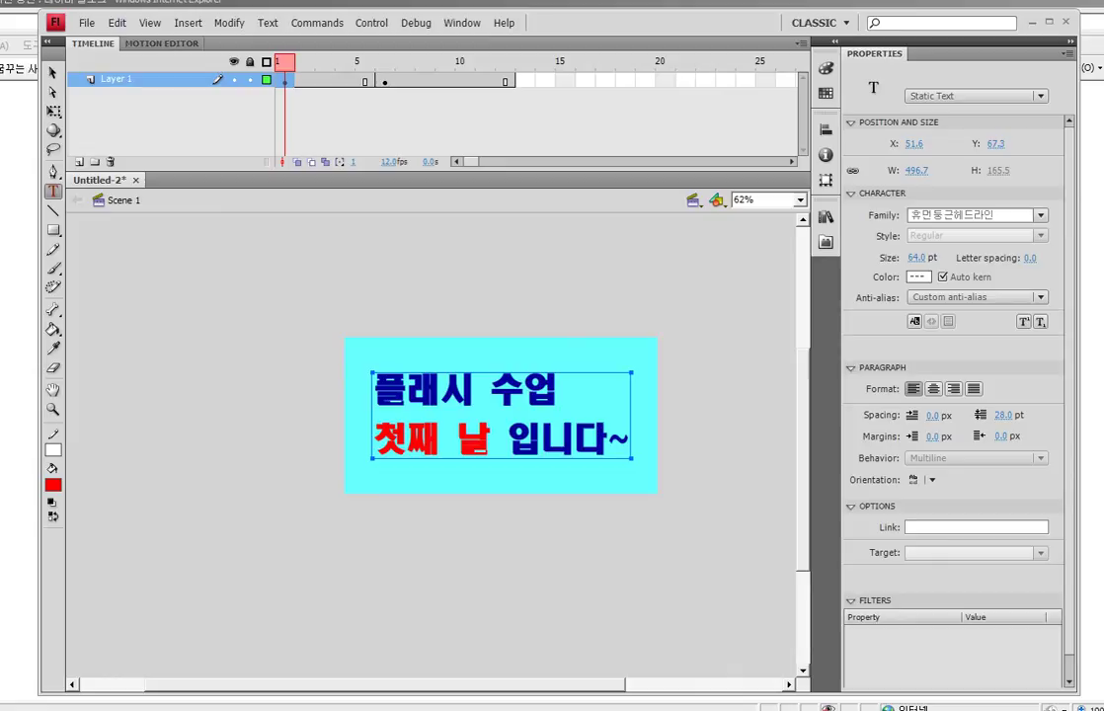
drag(375, 440, 630, 440)
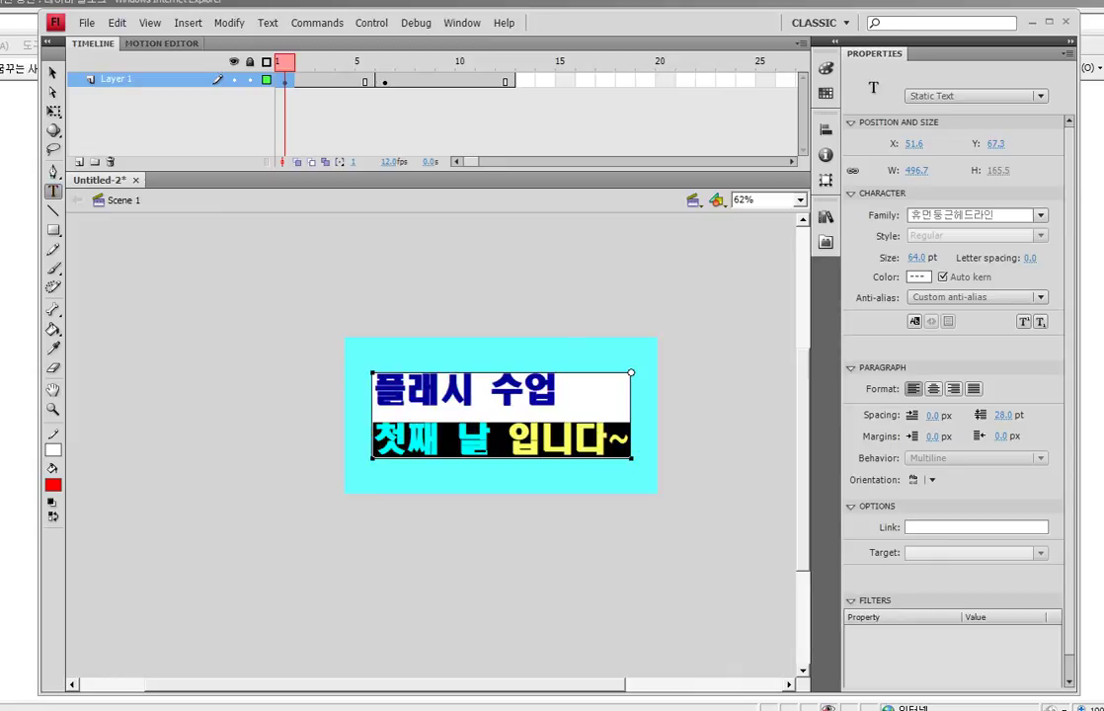
key(BackSpace)
key(BackSpace)
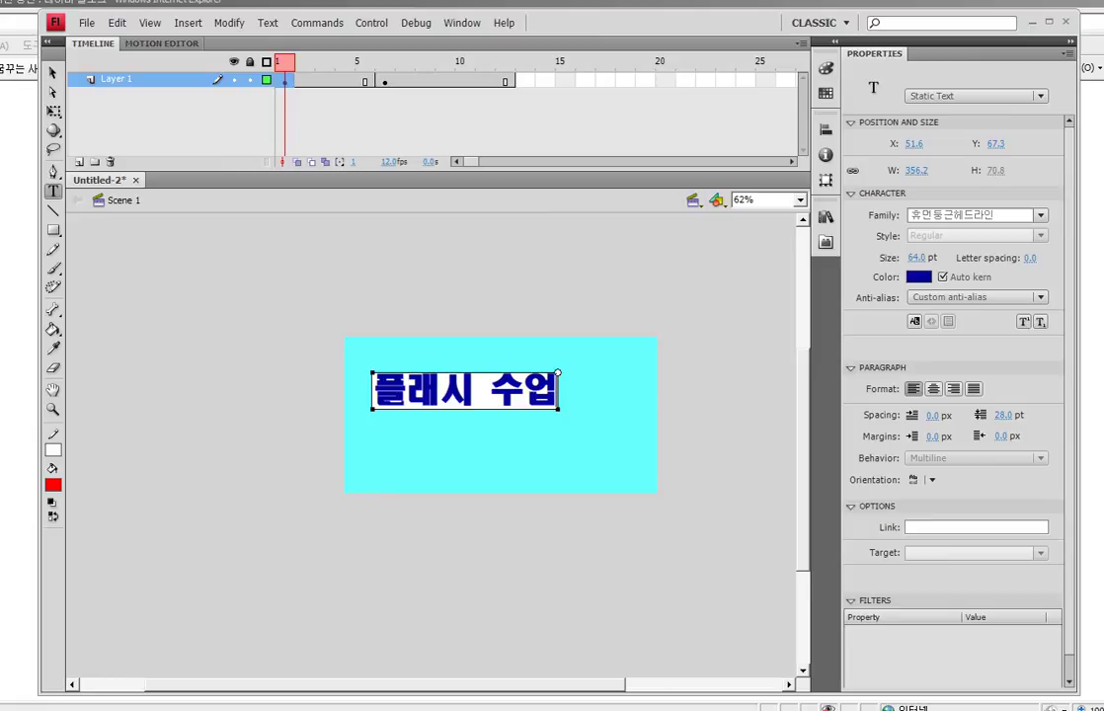
key(ctrl+2)
mouse_move(304, 89)
mouse_down()
mouse_move(255, 89)
mouse_move(290, 49)
mouse_move(307, 71)
mouse_move(295, 99)
mouse_move(361, 227)
mouse_move(393, 321)
mouse_move(375, 308)
mouse_move(413, 305)
mouse_up()
drag(61, 176, 69, 227)
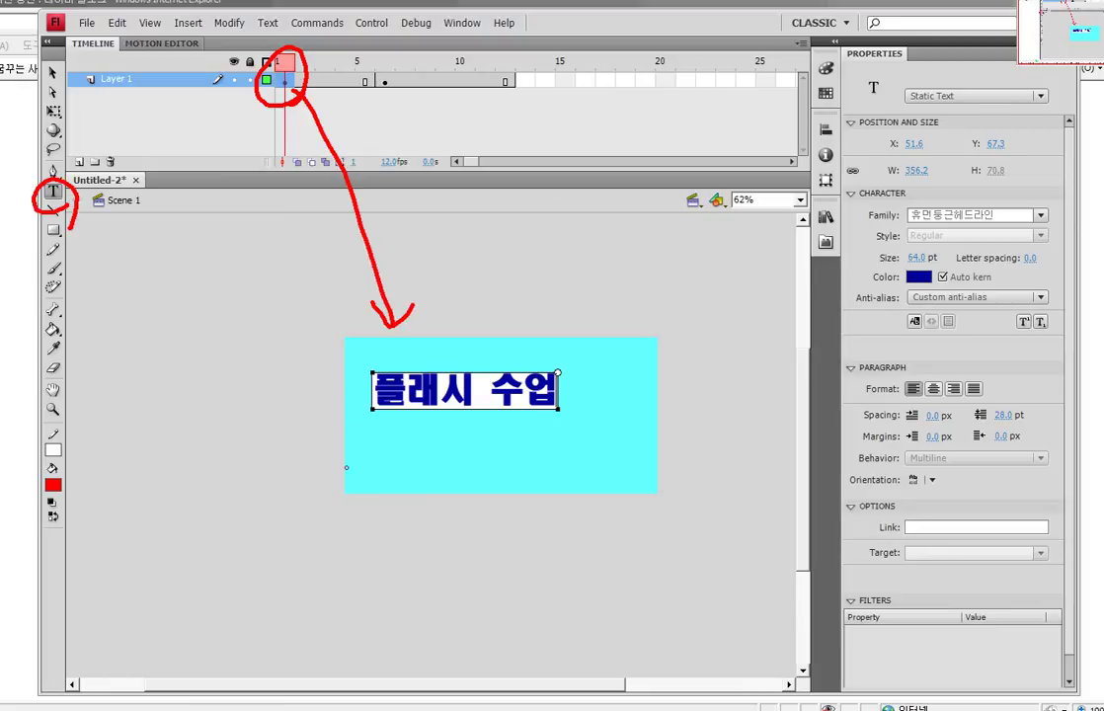
drag(411, 418, 392, 451)
drag(446, 418, 425, 466)
drag(490, 416, 468, 456)
drag(535, 421, 505, 467)
drag(577, 418, 549, 469)
drag(629, 414, 613, 441)
key(Escape)
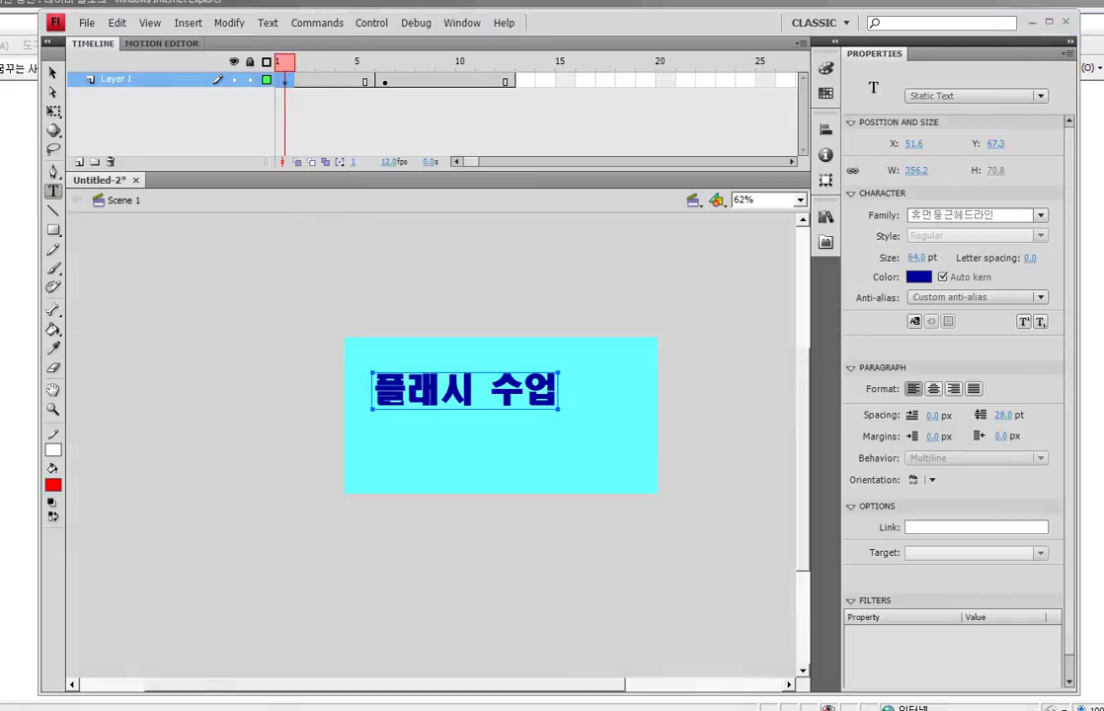
key(Escape)
Compare the text on the keyframes at frames 1 and 6
click(384, 81)
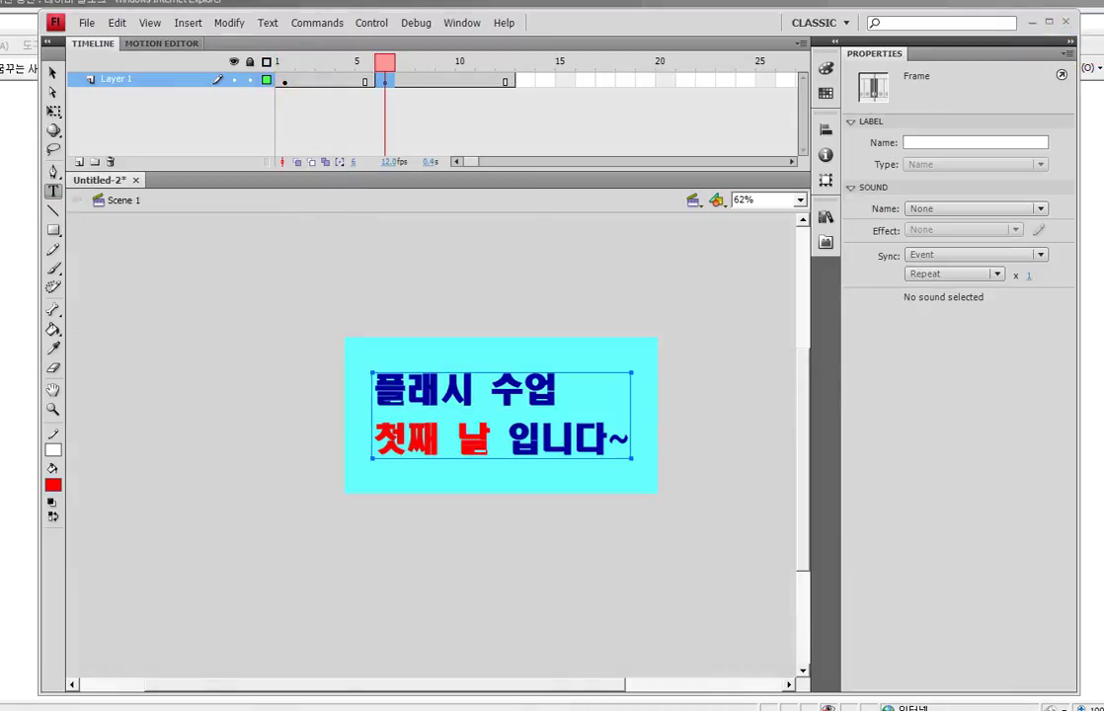
click(285, 81)
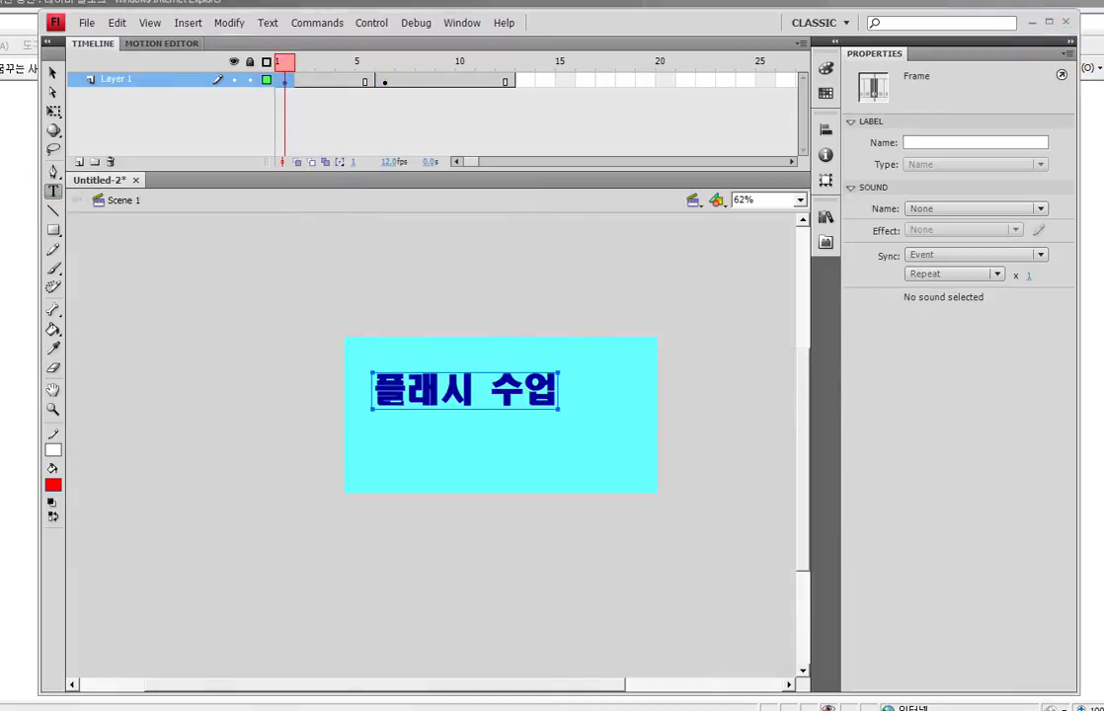
click(385, 79)
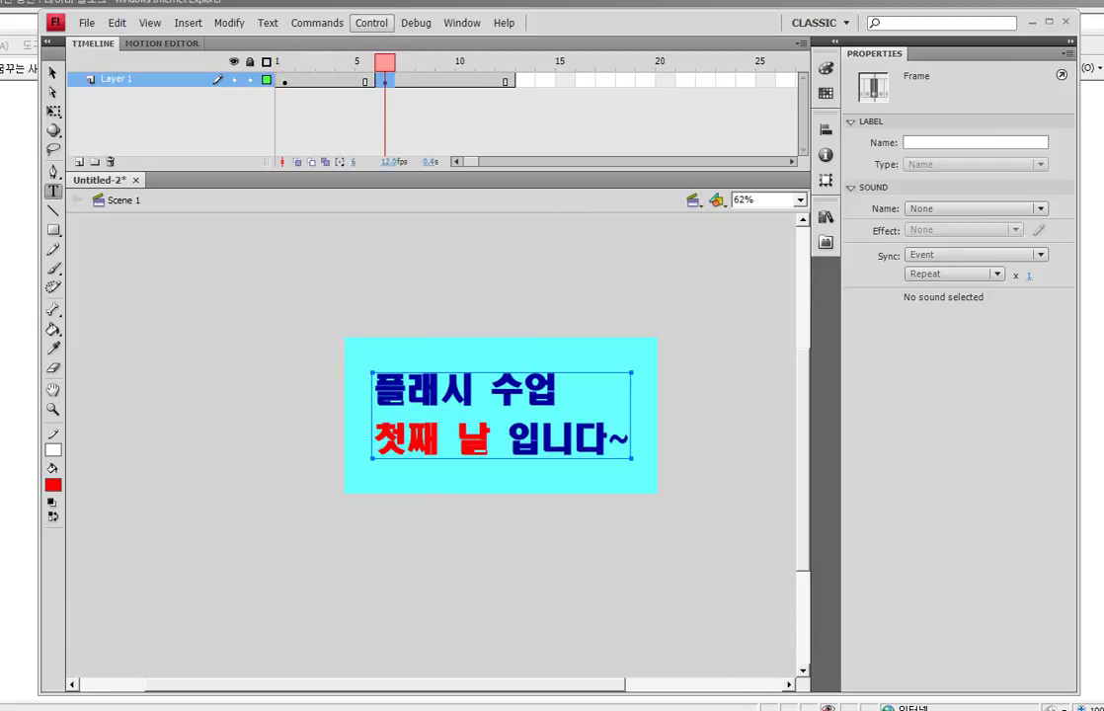
Save the document as 플래시학습1day-2.fla in the 플래시 folder
click(372, 23)
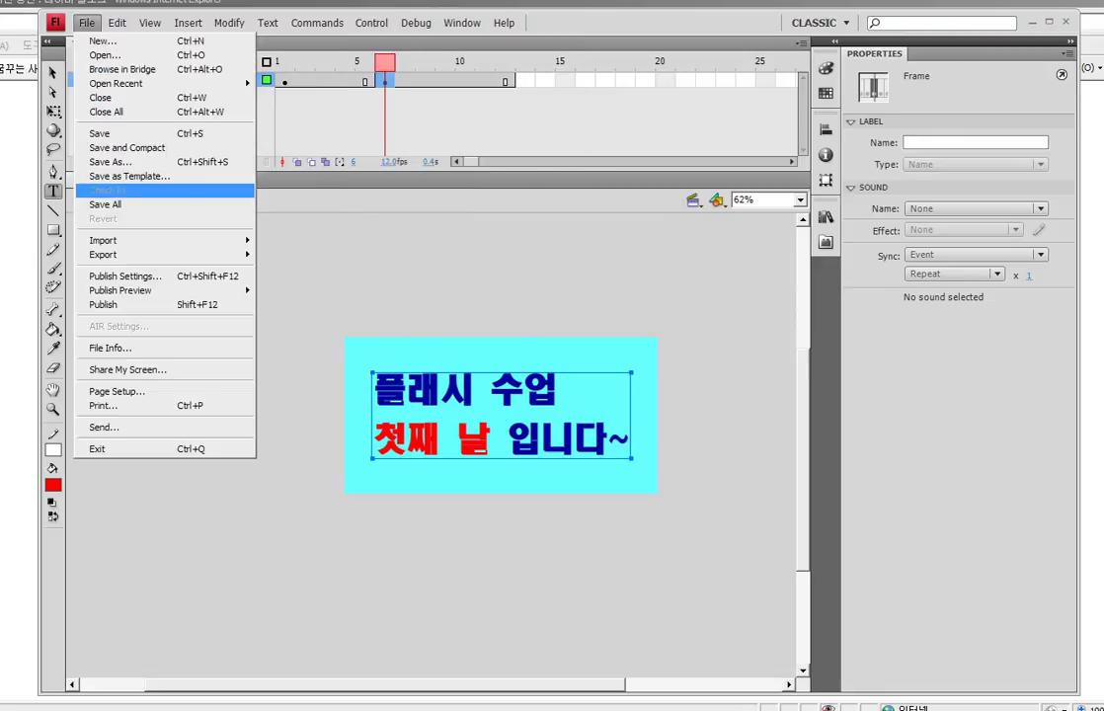
click(109, 162)
click(391, 122)
click(474, 347)
drag(523, 347, 508, 347)
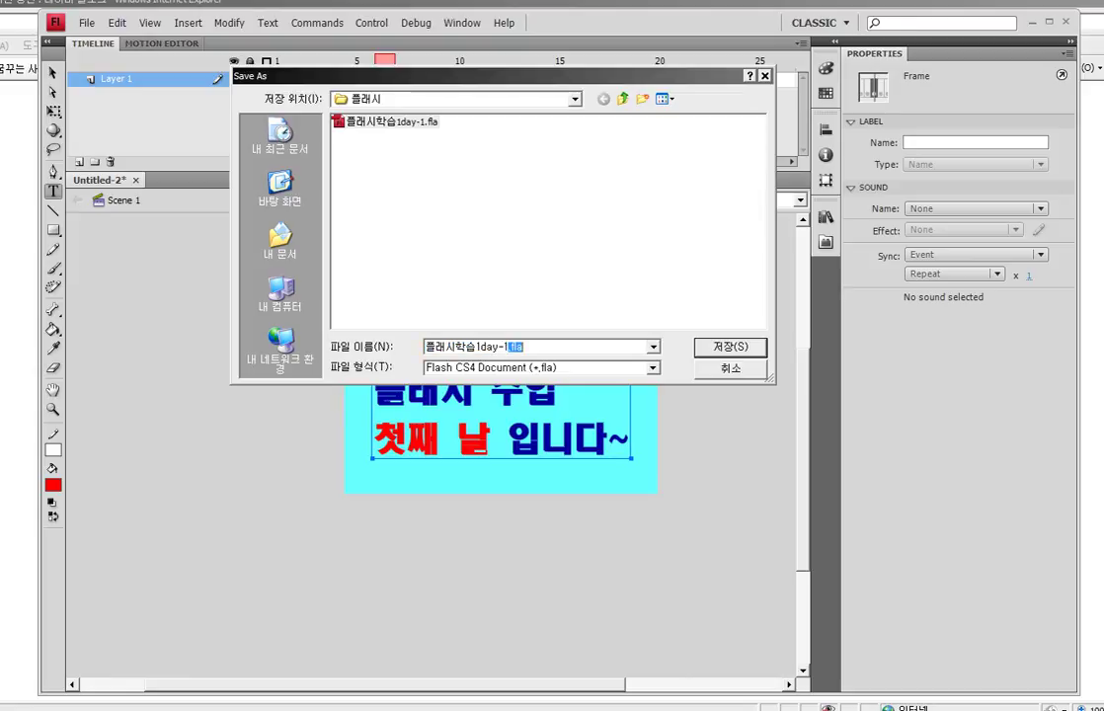
key(BackSpace)
key(BackSpace)
key(BackSpace)
text(2)
key(Return)
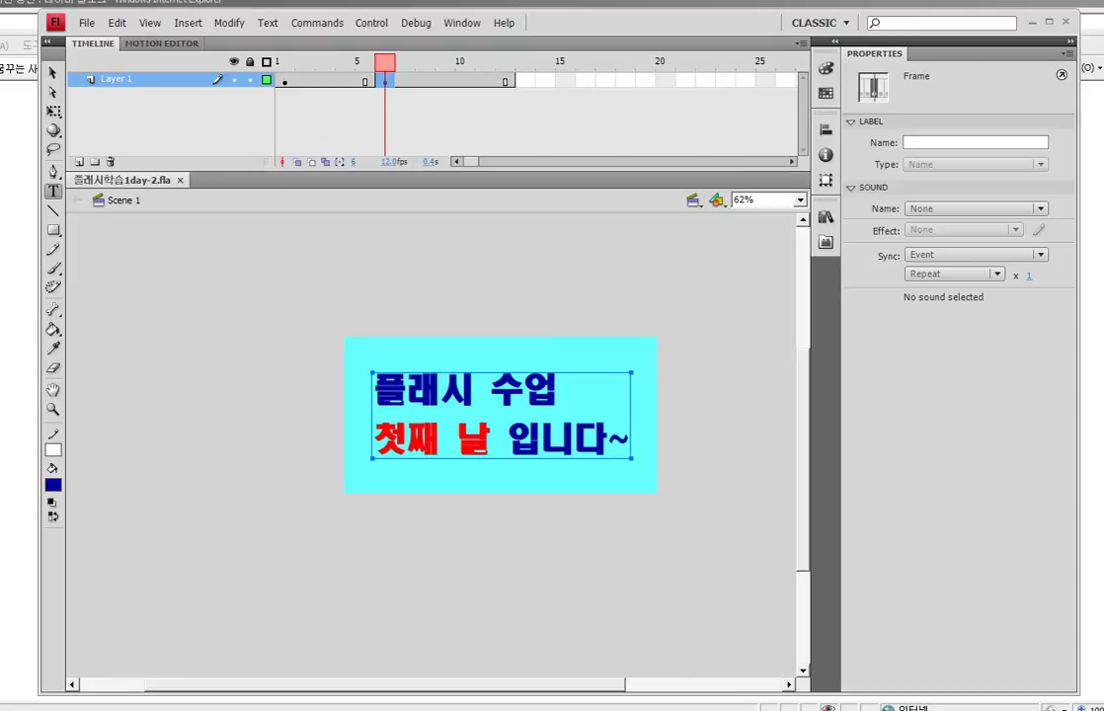
Test the movie in a preview window, close it, and replay the timeline from frame 1
key(ctrl+Return)
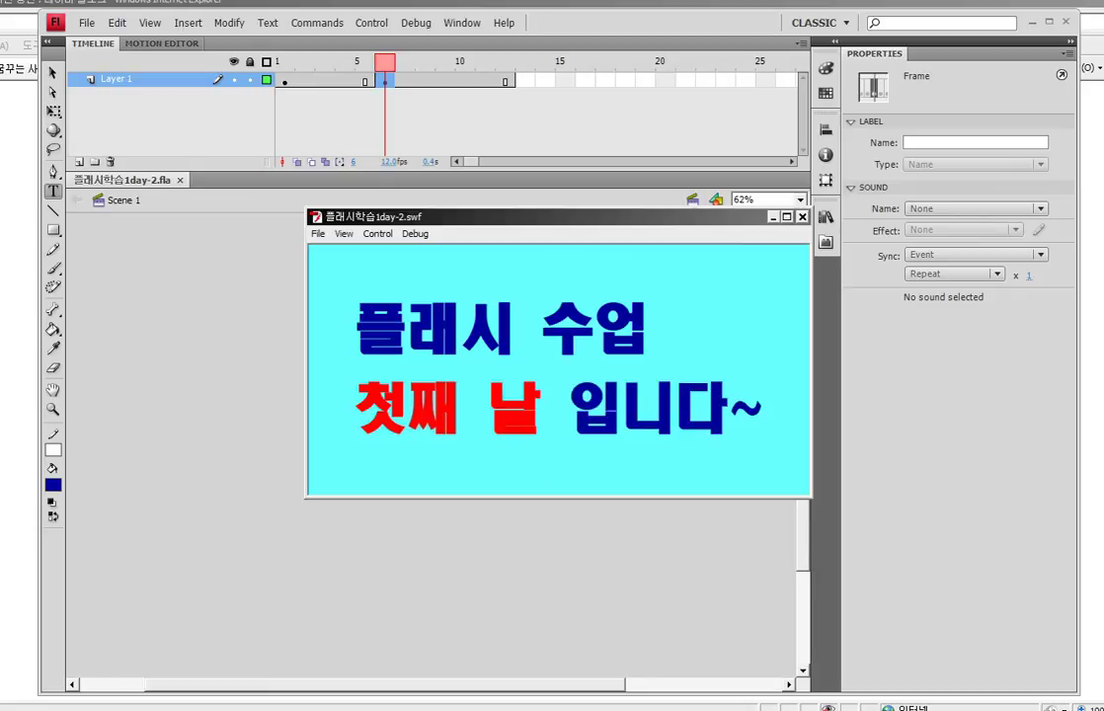
key(ctrl+w)
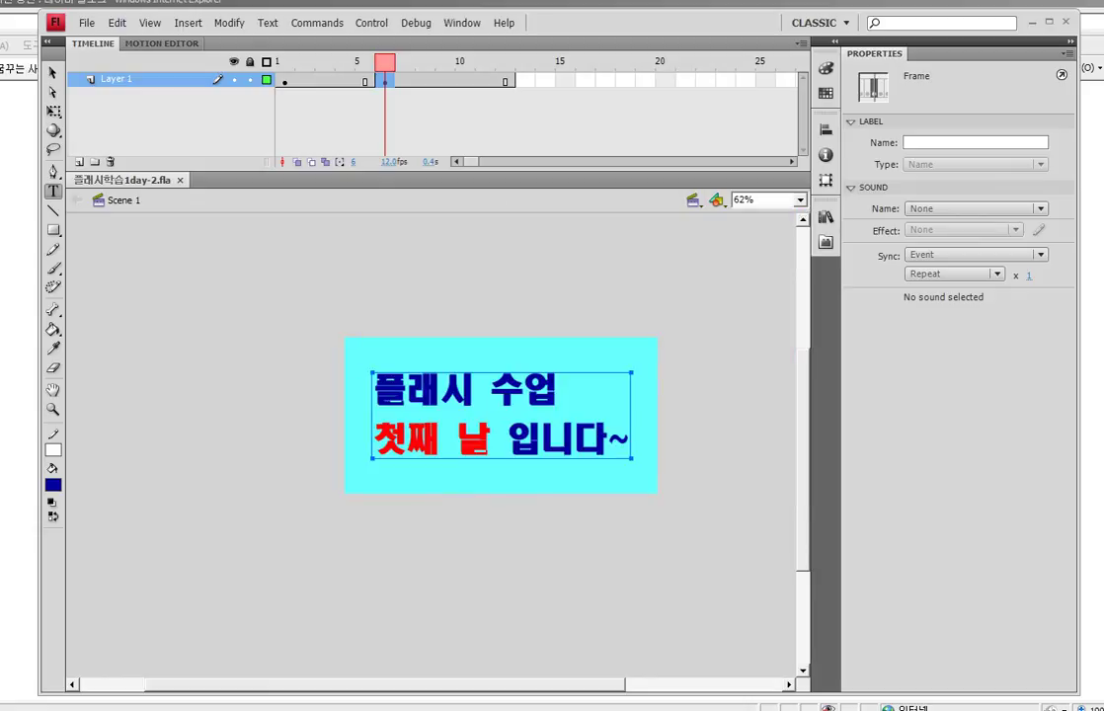
click(285, 81)
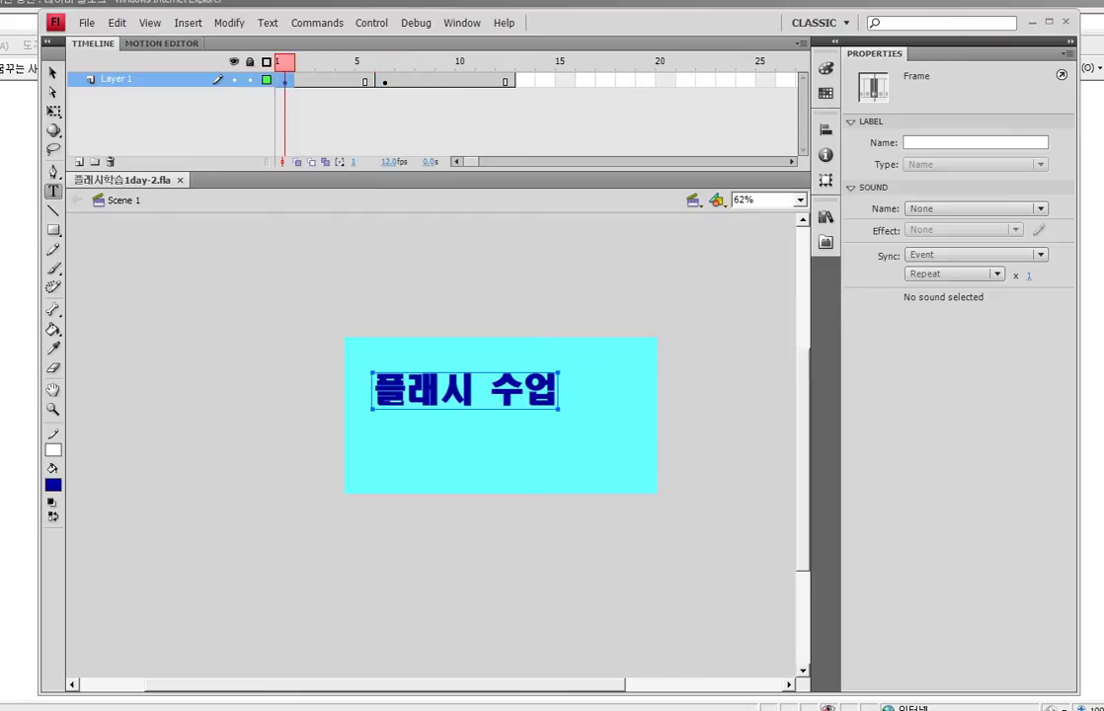
key(Return)
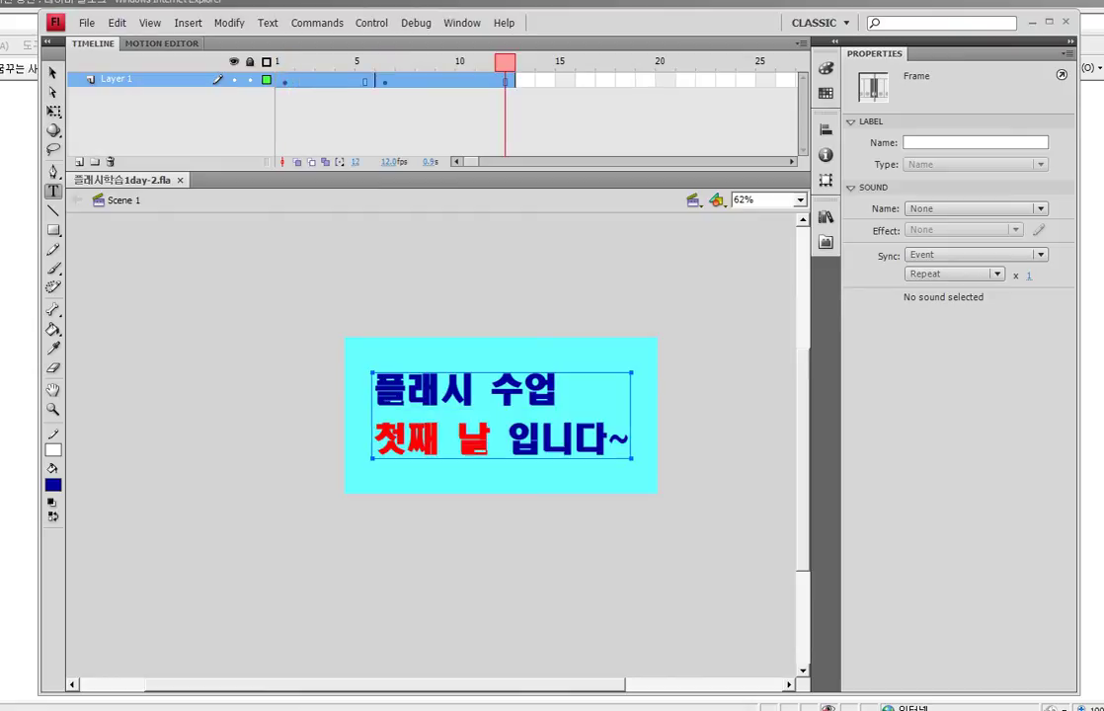
key(Escape)
click(285, 81)
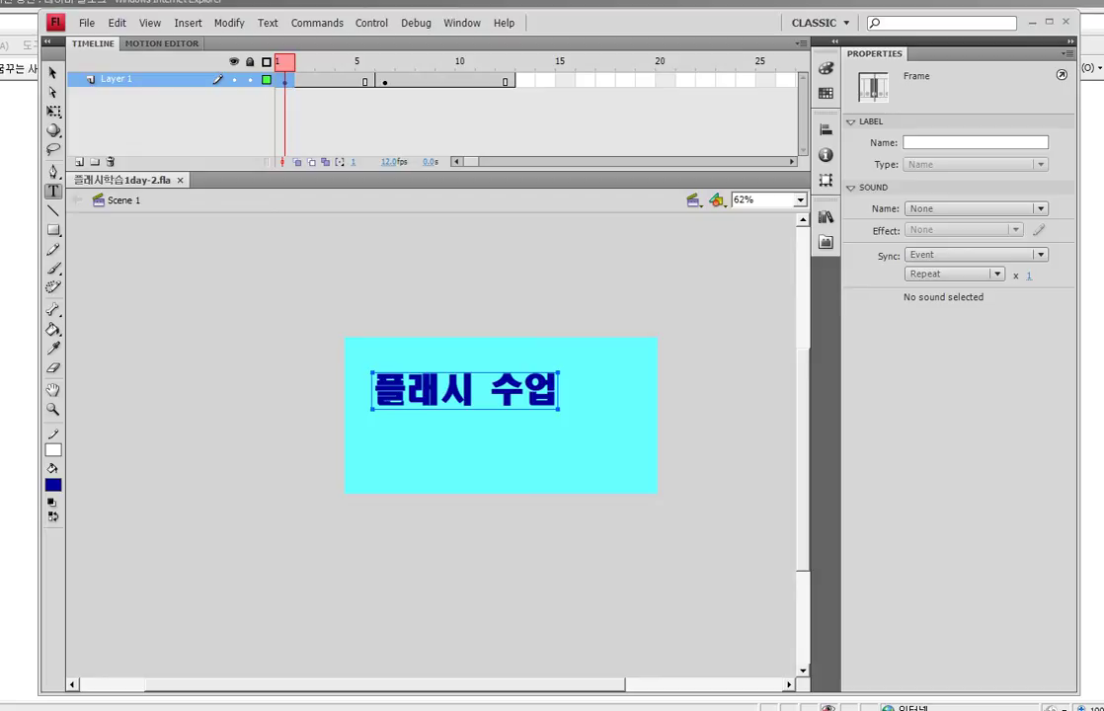
key(Return)
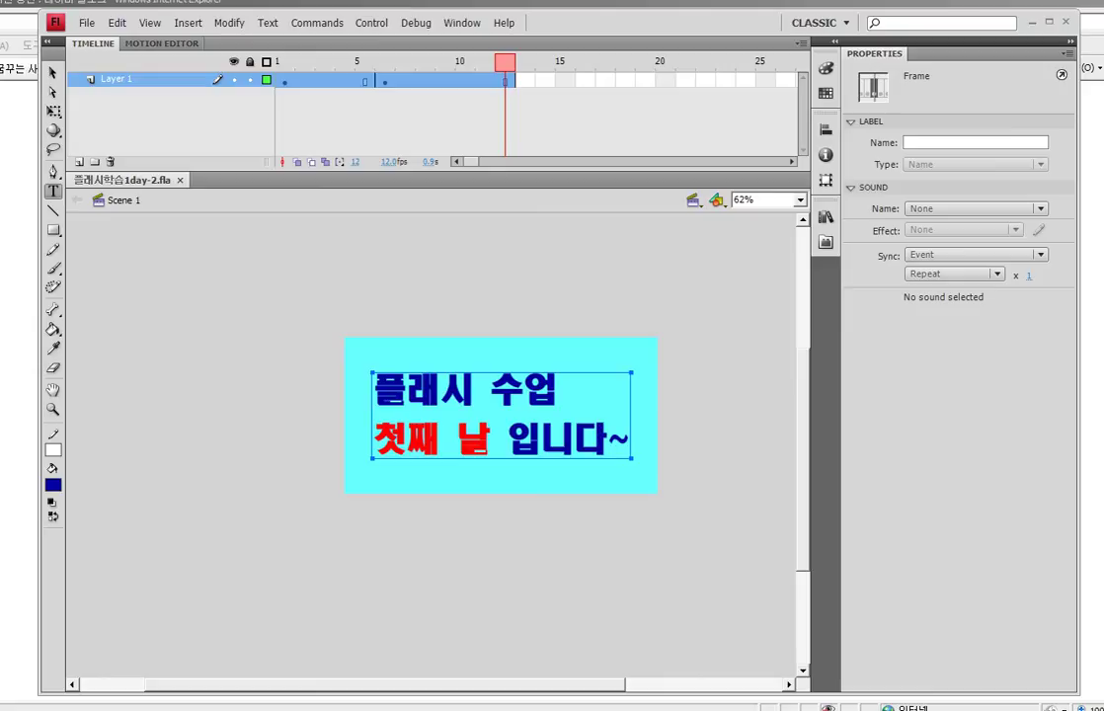
Move all of Layer 1's frames four frames along the timeline, so the keyframes sit at frames 5 and 10
mouse_move(505, 80)
mouse_down()
mouse_move(565, 80)
mouse_move(518, 79)
mouse_up()
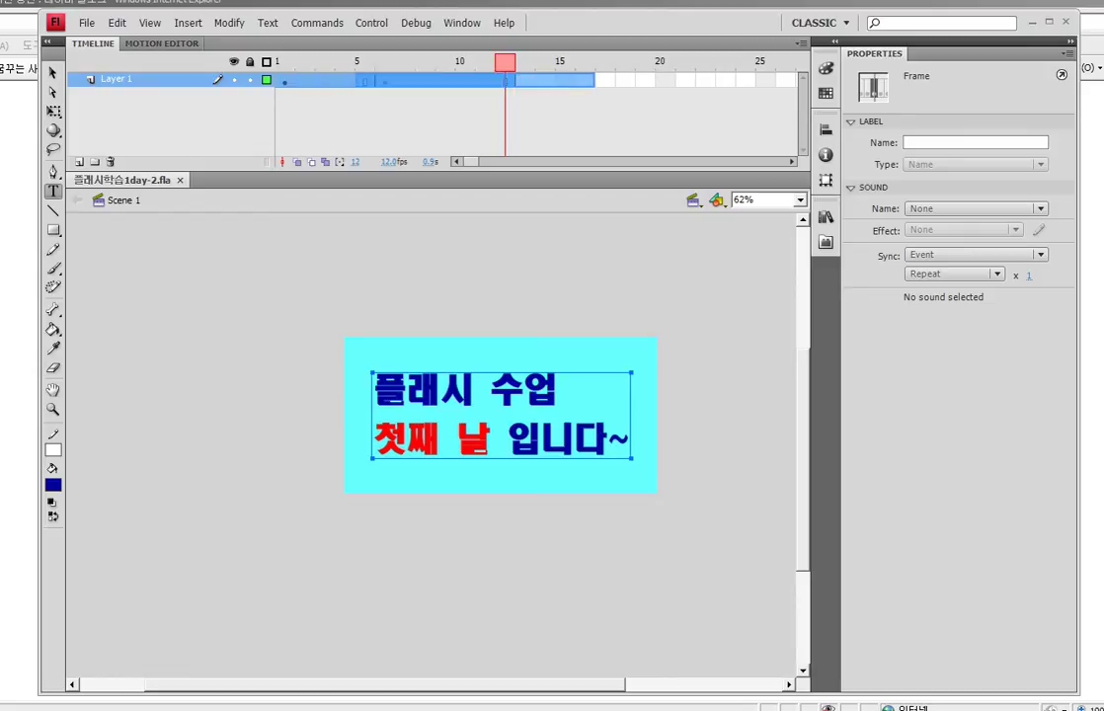
drag(385, 80, 385, 80)
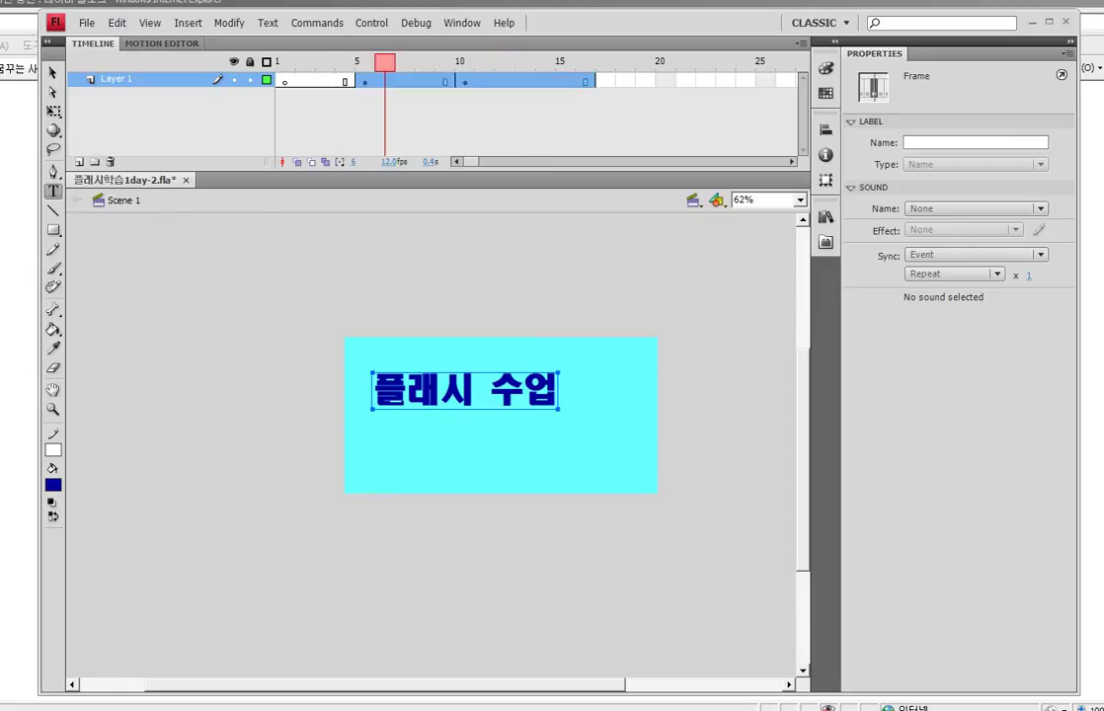
click(365, 81)
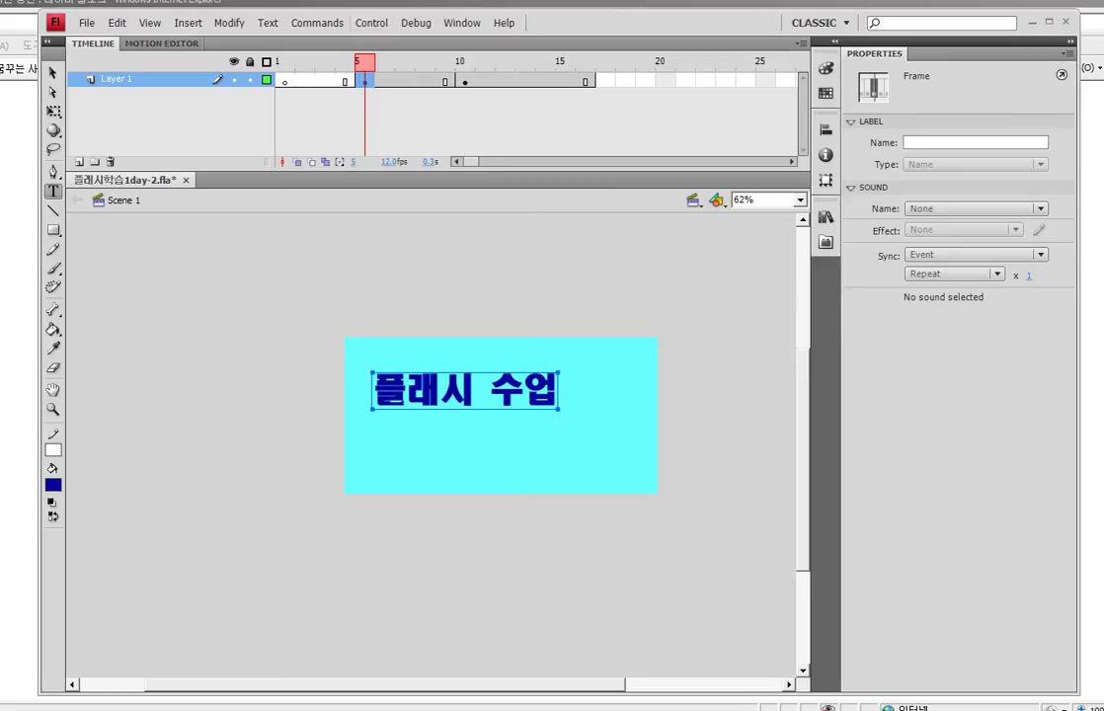
Test the movie with the shifted keyframes, and close the preview window
click(372, 23)
click(390, 126)
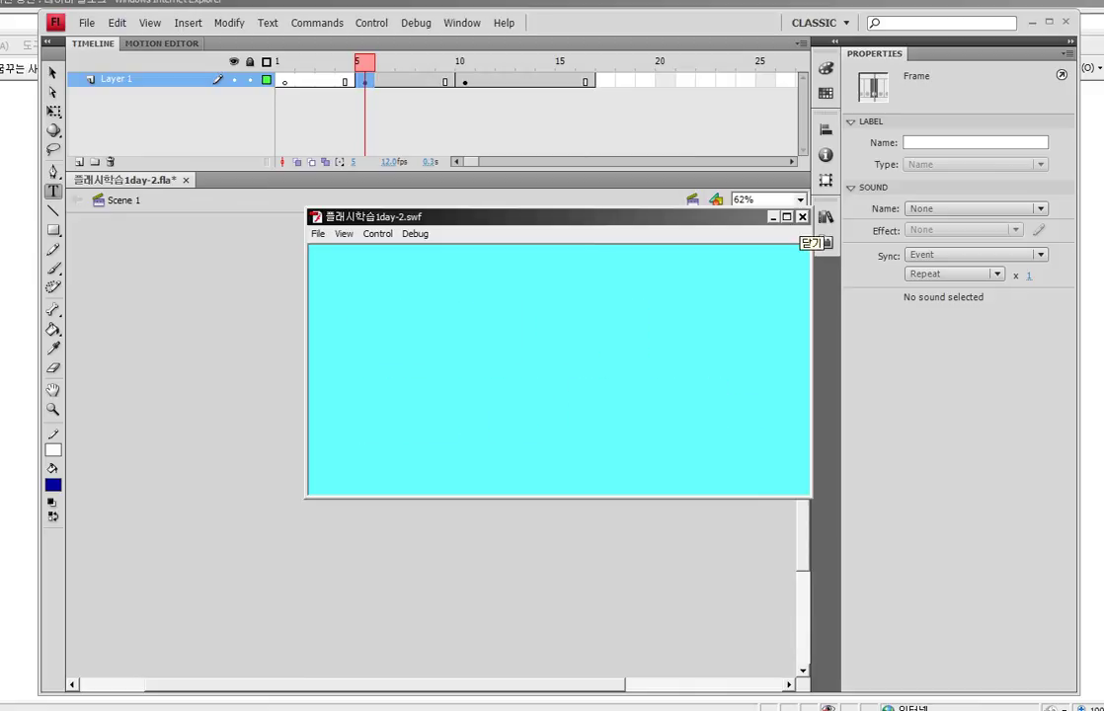
click(802, 217)
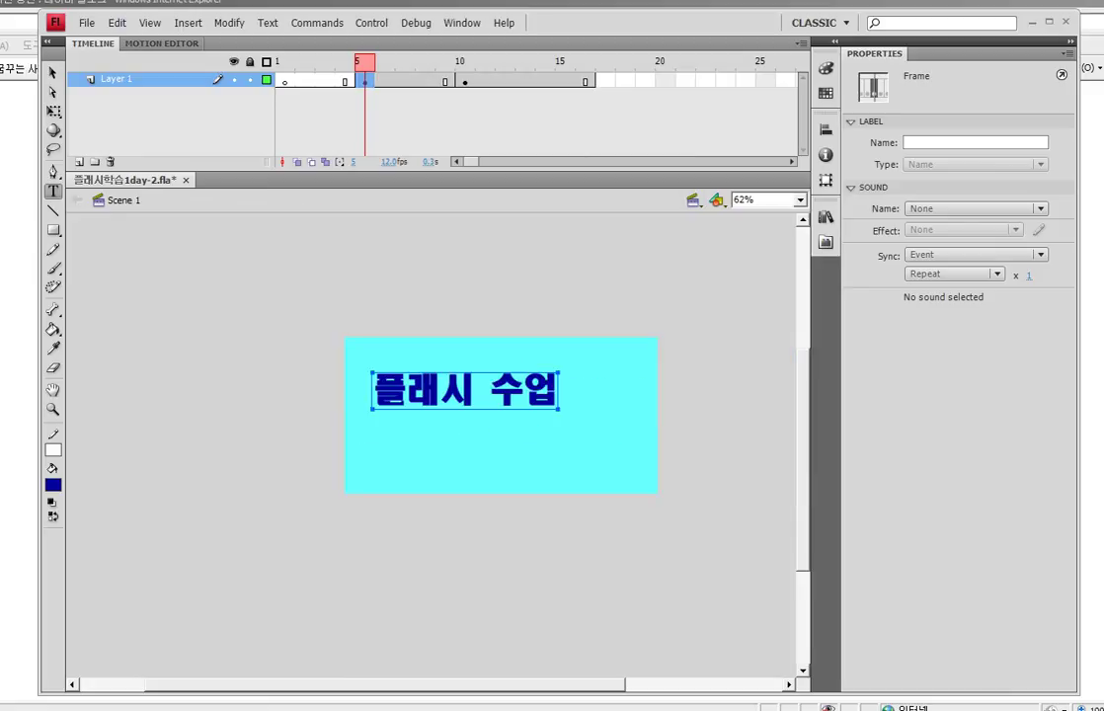
mouse_move(376, 60)
mouse_down()
mouse_move(362, 73)
mouse_move(432, 92)
mouse_move(573, 95)
mouse_move(474, 57)
mouse_move(373, 60)
mouse_up()
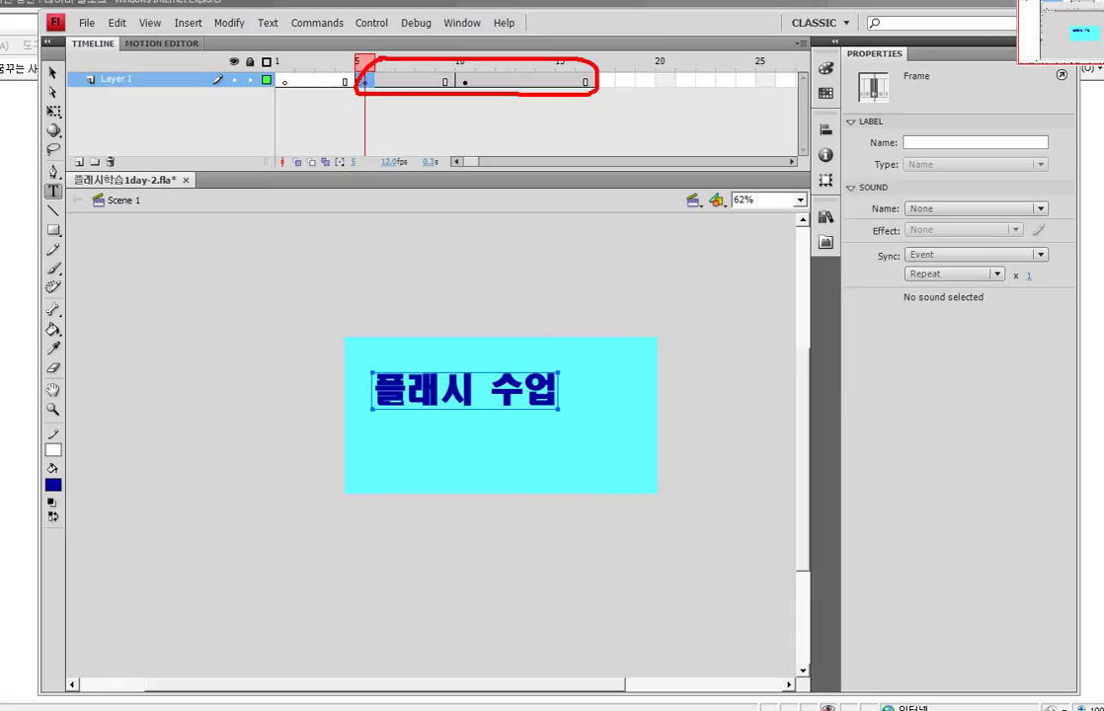
mouse_move(312, 81)
mouse_down()
mouse_move(417, 81)
mouse_move(379, 61)
mouse_move(310, 138)
mouse_up()
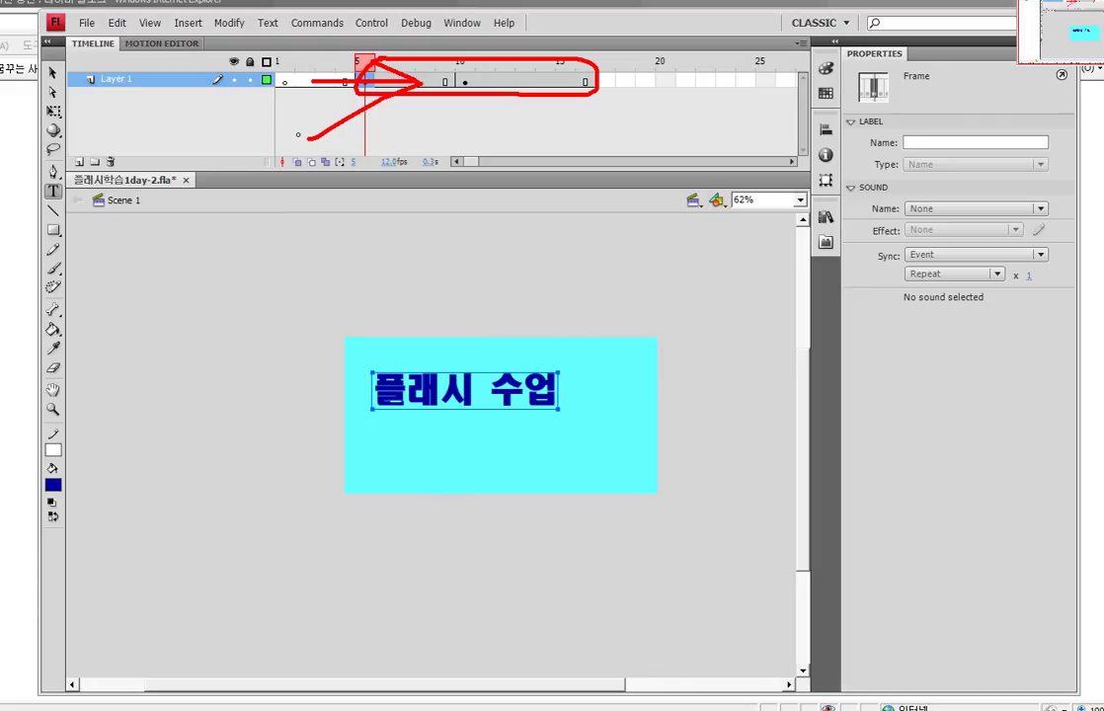
mouse_move(385, 34)
mouse_down()
mouse_move(354, 44)
mouse_move(369, 9)
mouse_move(391, 32)
mouse_move(365, 58)
mouse_up()
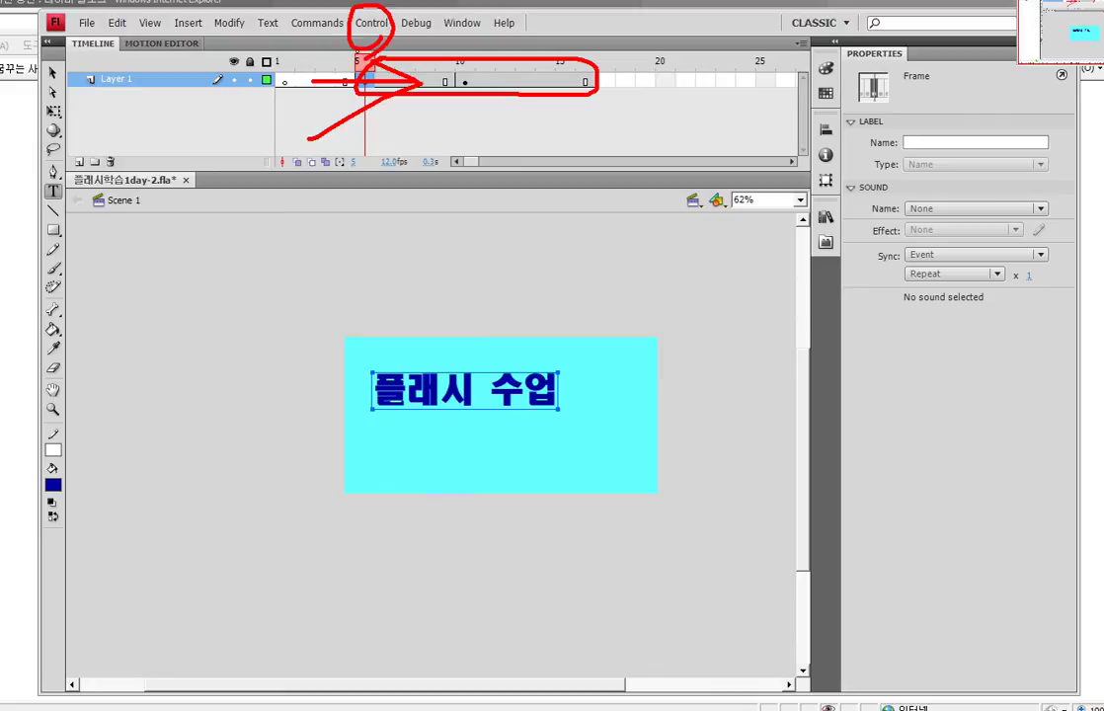
key(Escape)
key(Escape)
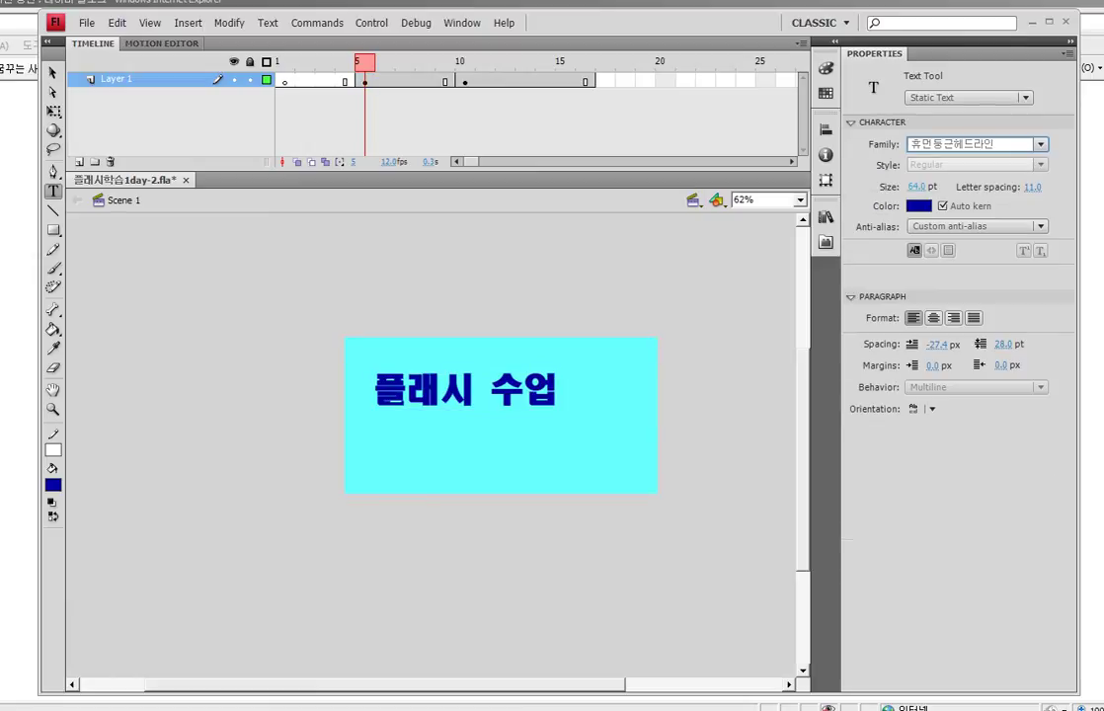